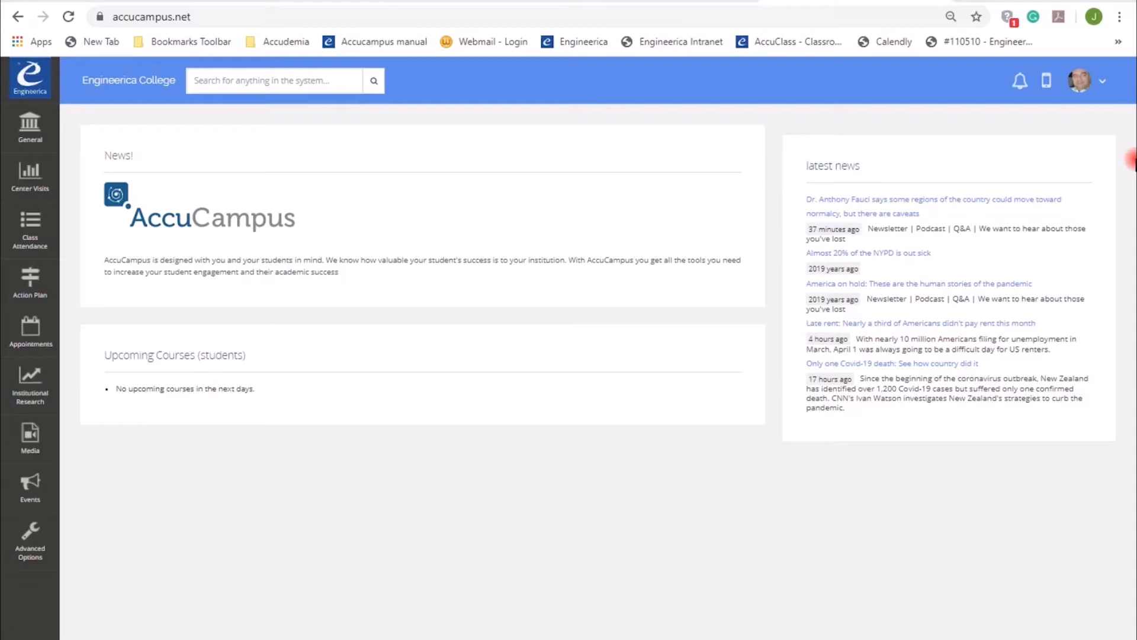
Open the Import Data page under Advanced Options and go to its import documentation
{"action": "left_click", "coordinate": [31, 541]}
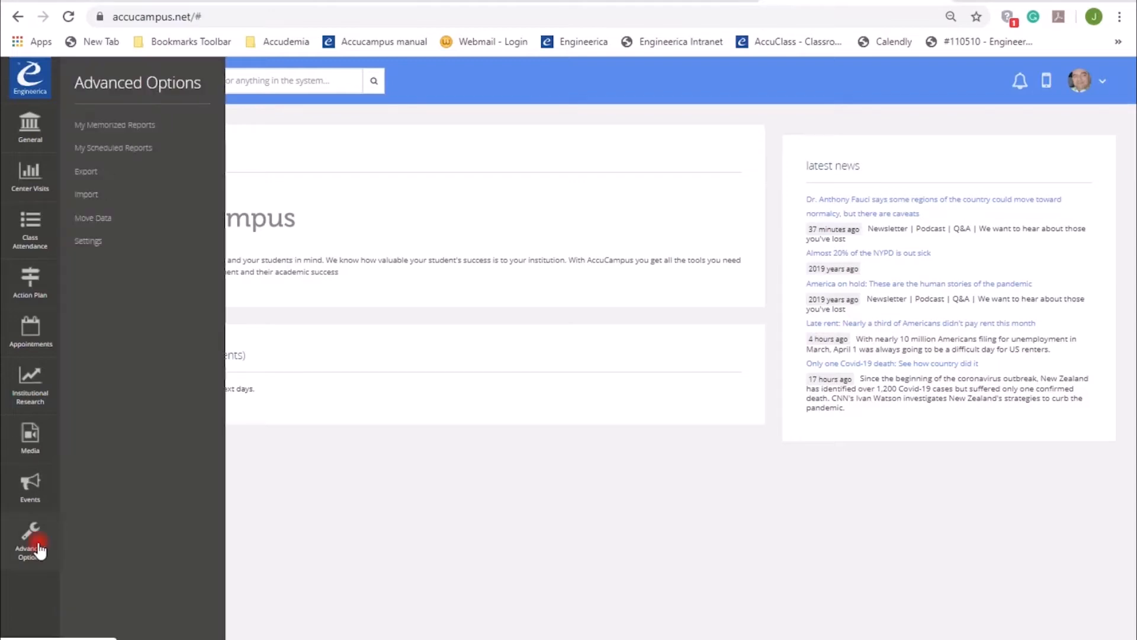
{"action": "left_click", "coordinate": [94, 196]}
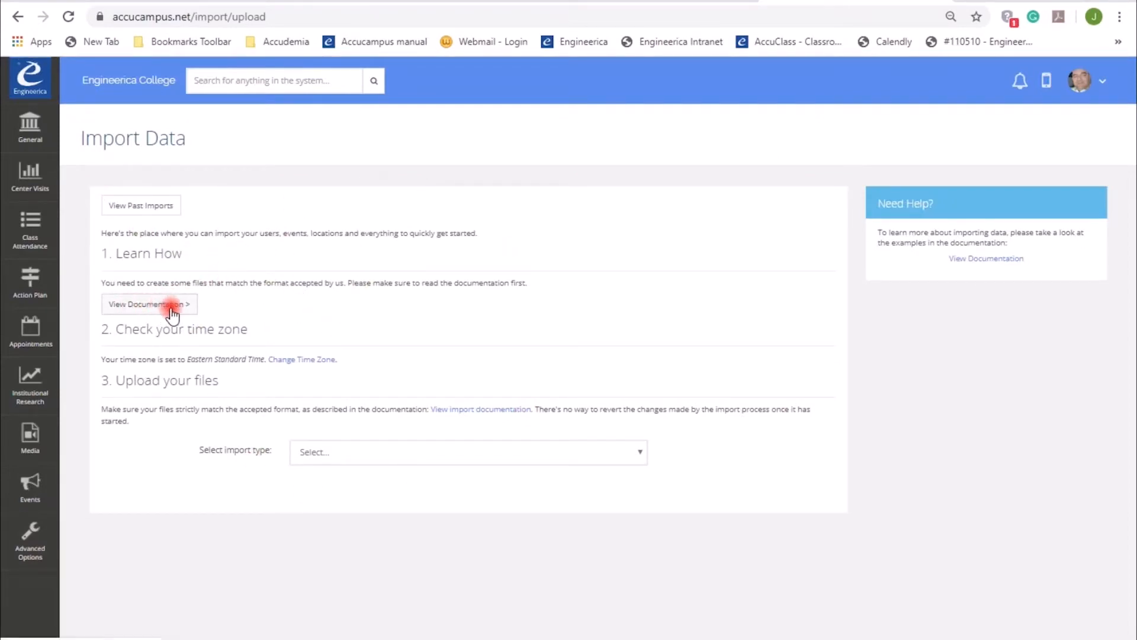
{"action": "left_click", "coordinate": [363, 453]}
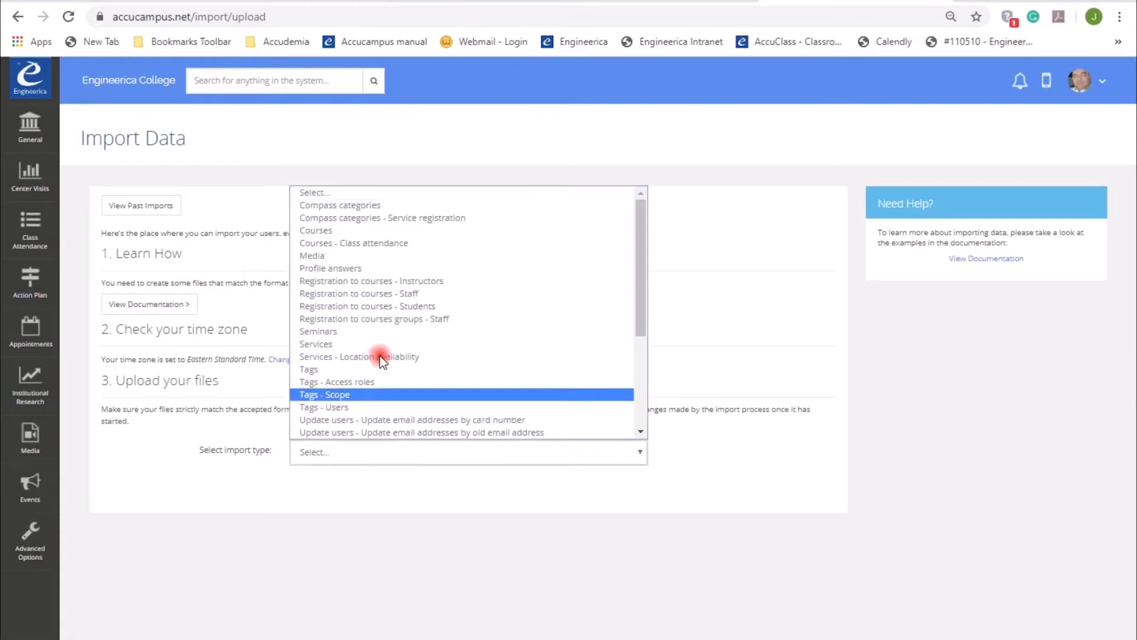
{"action": "left_click", "coordinate": [241, 449]}
{"action": "left_click", "coordinate": [140, 305]}
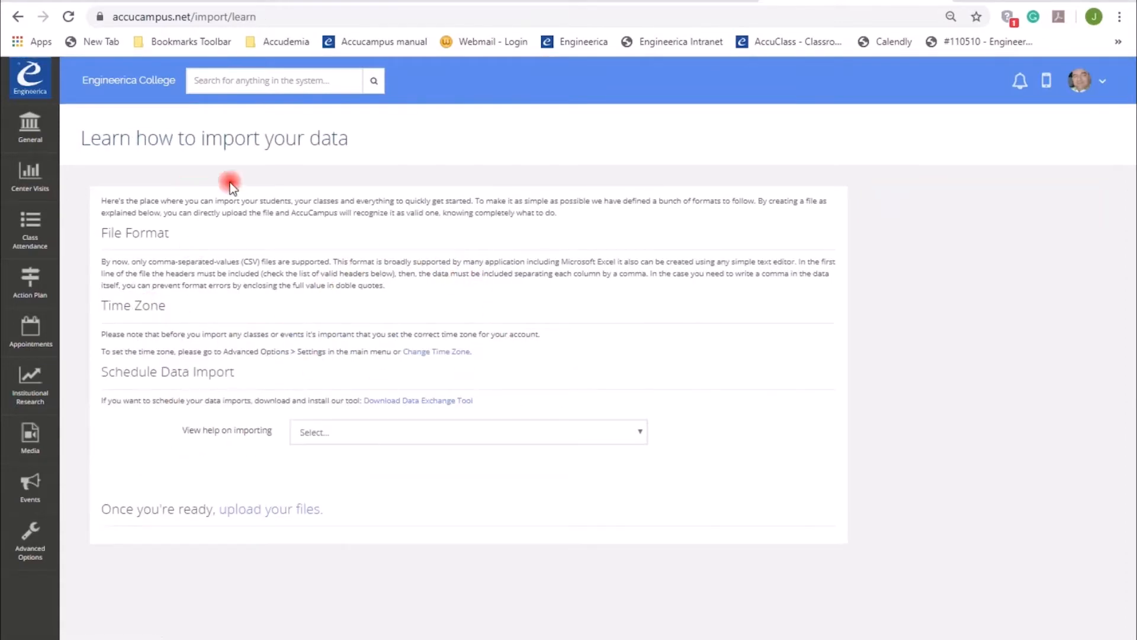
Show the importing help for Users for role - Student
{"action": "left_click", "coordinate": [633, 432]}
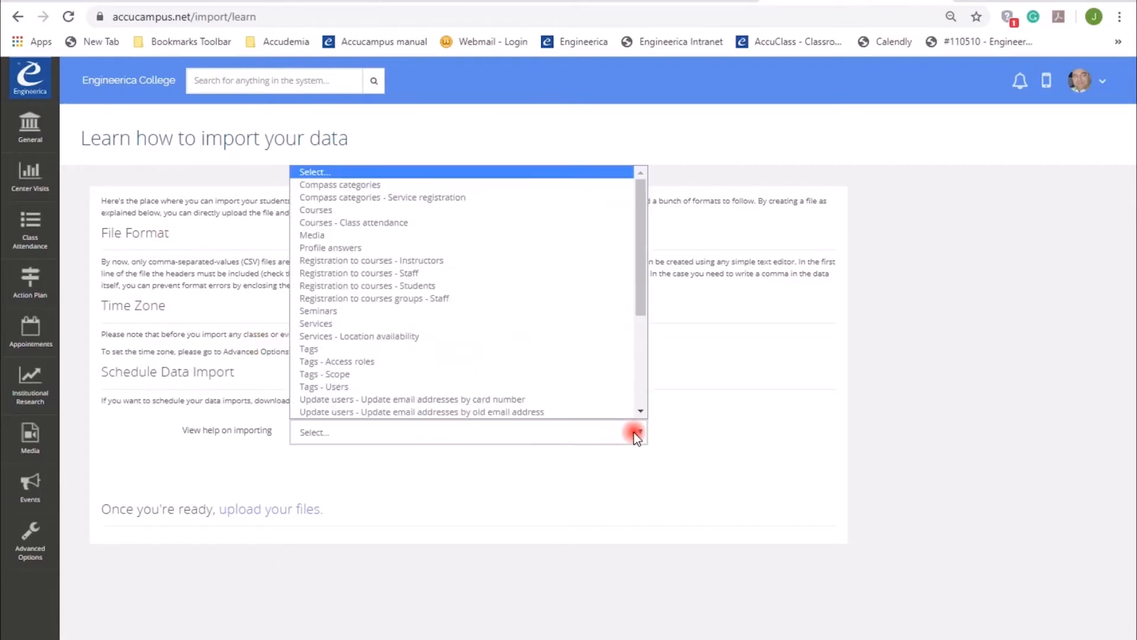
{"action": "scroll", "coordinate": [637, 331], "scroll_direction": "down", "scroll_amount": 1}
{"action": "left_click_drag", "start_coordinate": [645, 305], "coordinate": [642, 393]}
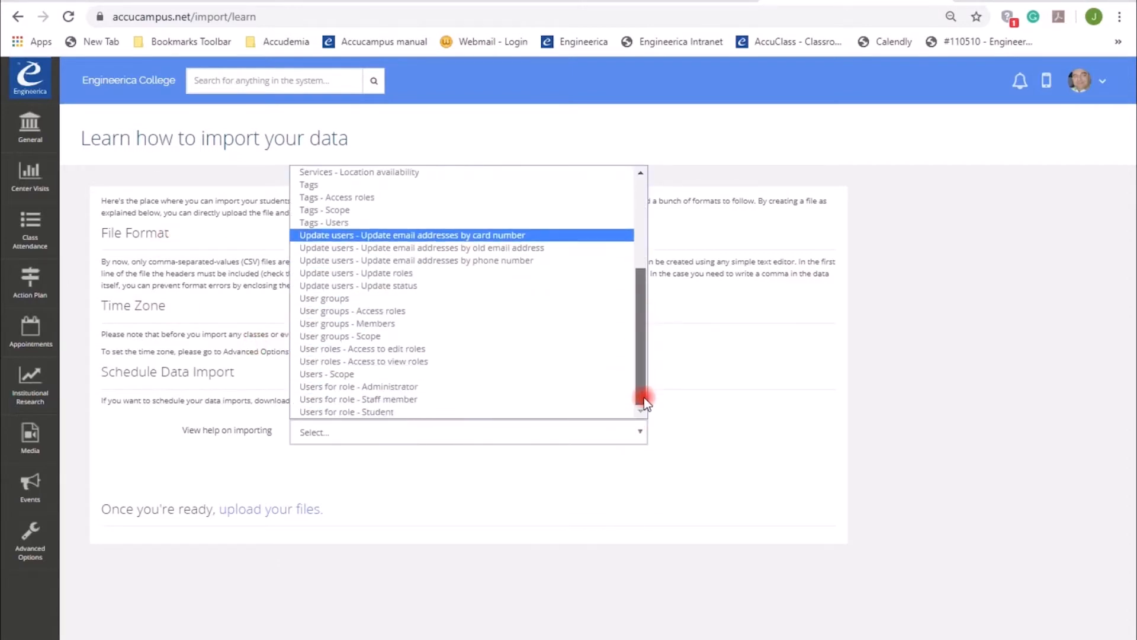
{"action": "left_click", "coordinate": [343, 412]}
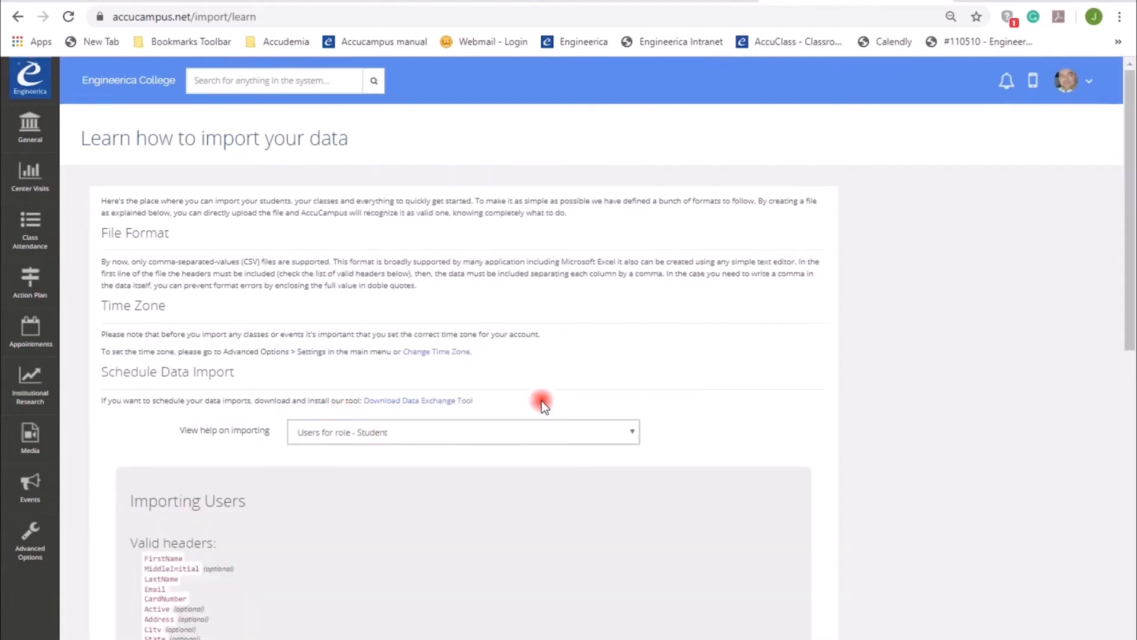
Read through the valid headers and explanation for importing users
{"action": "scroll", "coordinate": [543, 393], "scroll_direction": "down", "scroll_amount": 4}
{"action": "scroll", "coordinate": [545, 395], "scroll_direction": "down", "scroll_amount": 1}
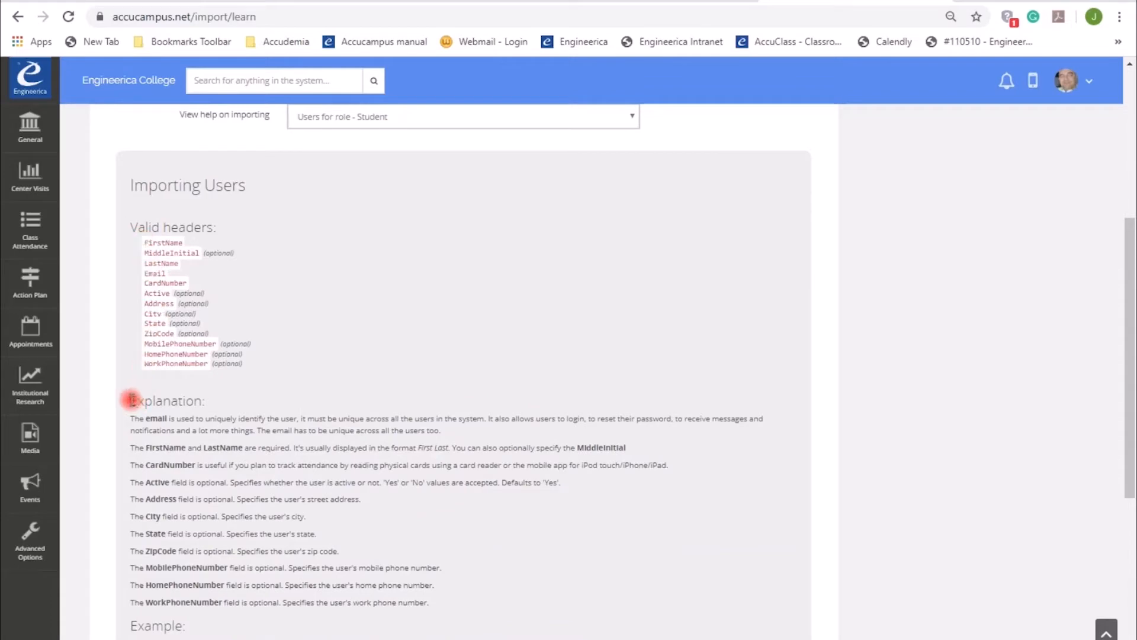
{"action": "left_click_drag", "start_coordinate": [131, 400], "coordinate": [476, 601]}
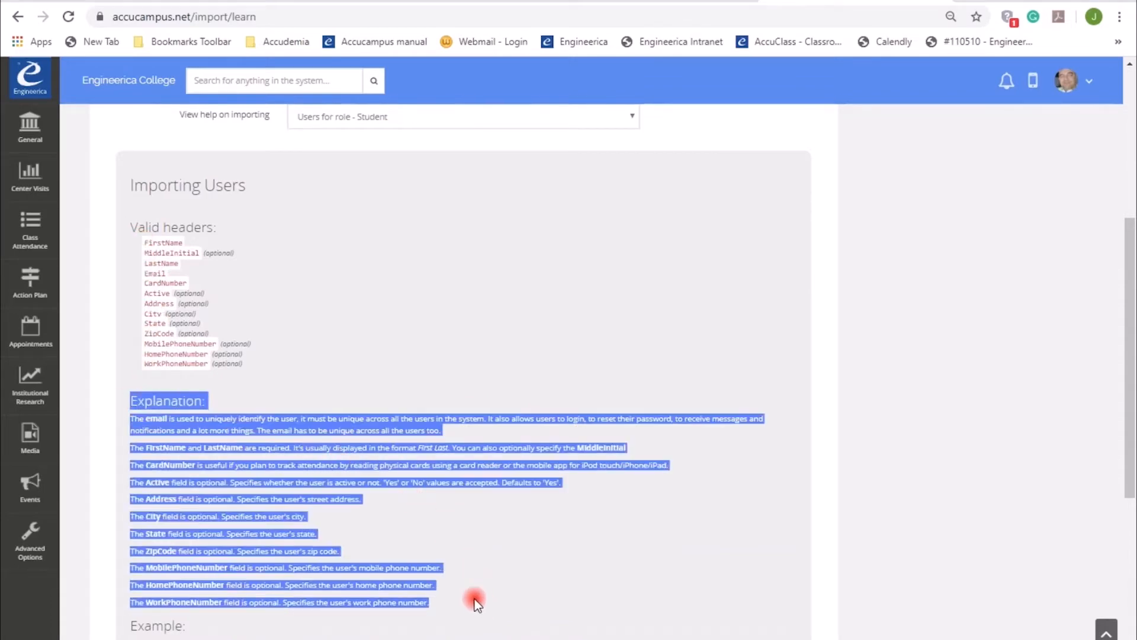
{"action": "scroll", "coordinate": [444, 533], "scroll_direction": "down", "scroll_amount": 4}
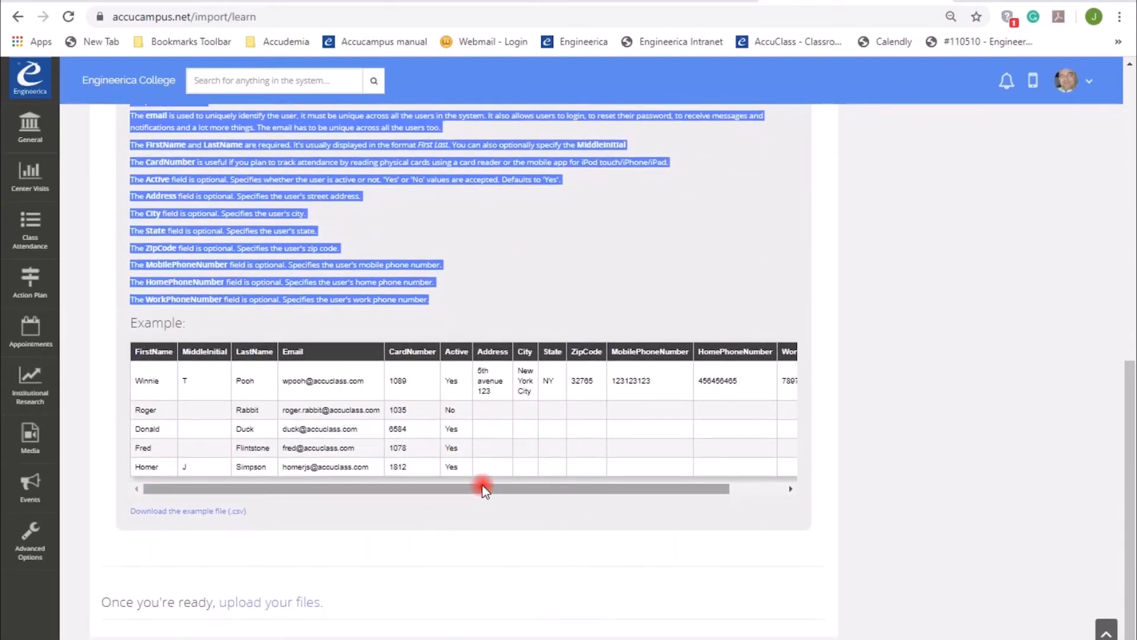
Download the example CSV file, open it, and close the editor
{"action": "left_click", "coordinate": [155, 235]}
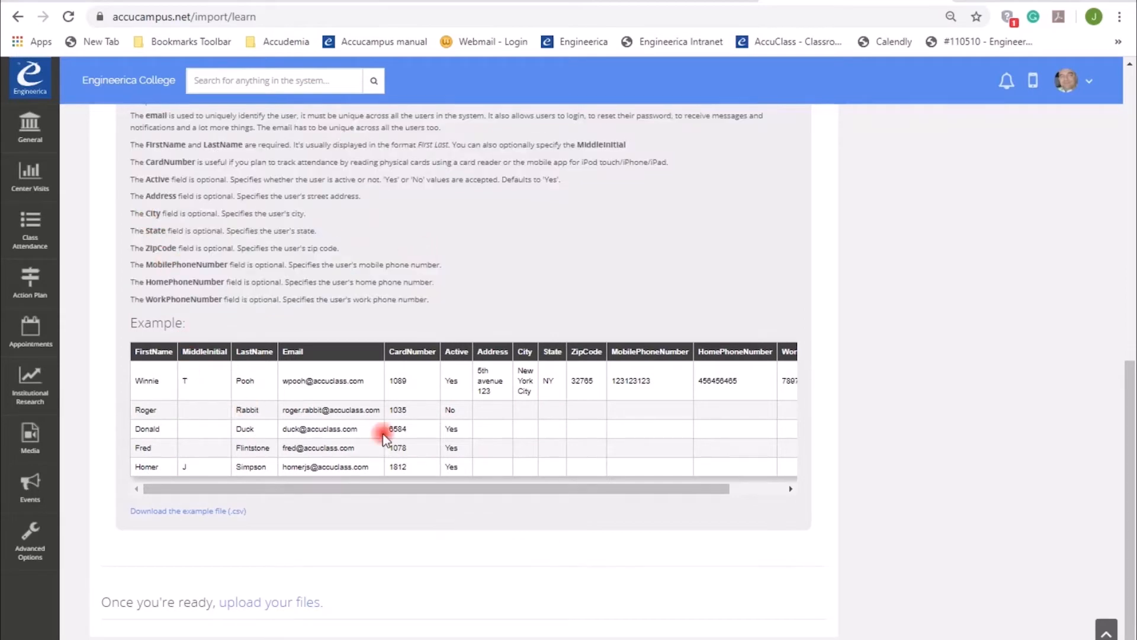
{"action": "left_click", "coordinate": [196, 515]}
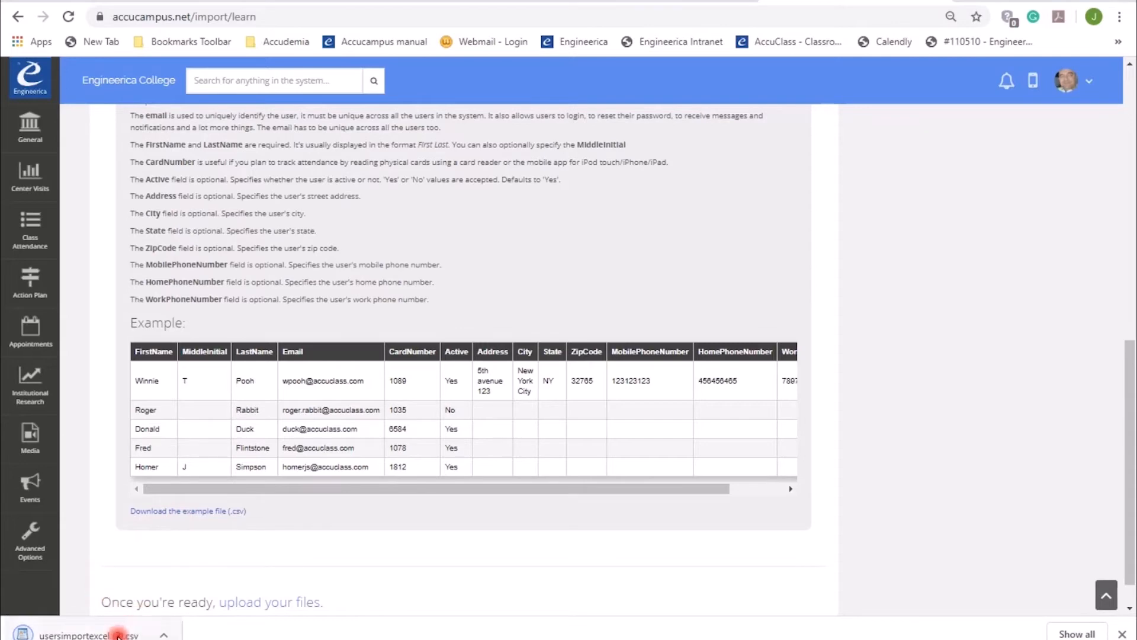
{"action": "left_click", "coordinate": [118, 635]}
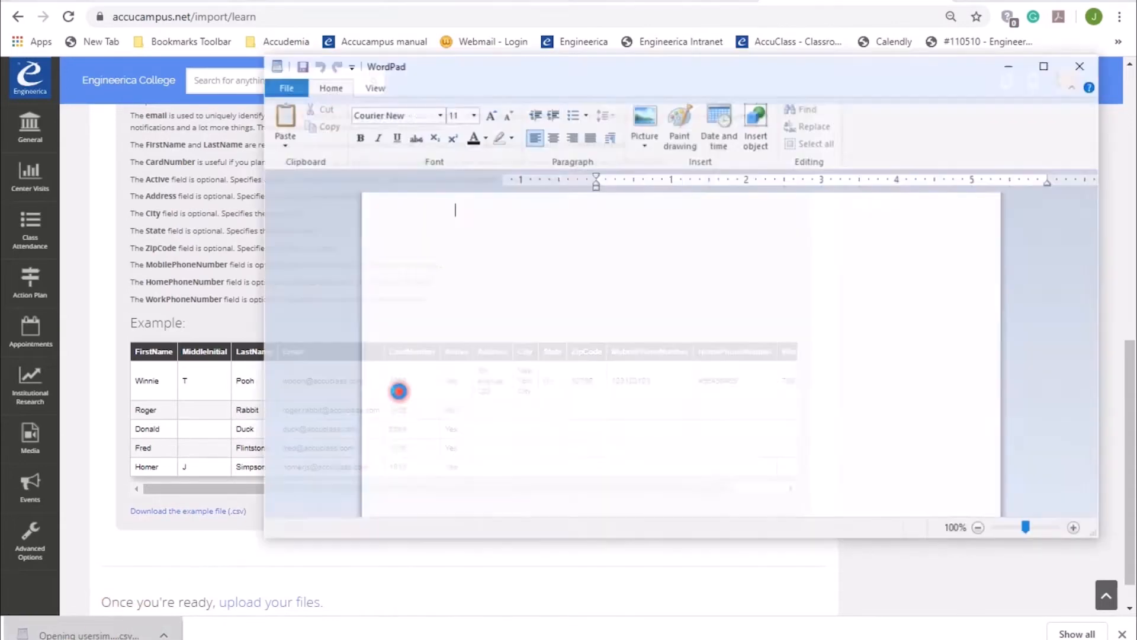
{"action": "left_click", "coordinate": [1080, 66]}
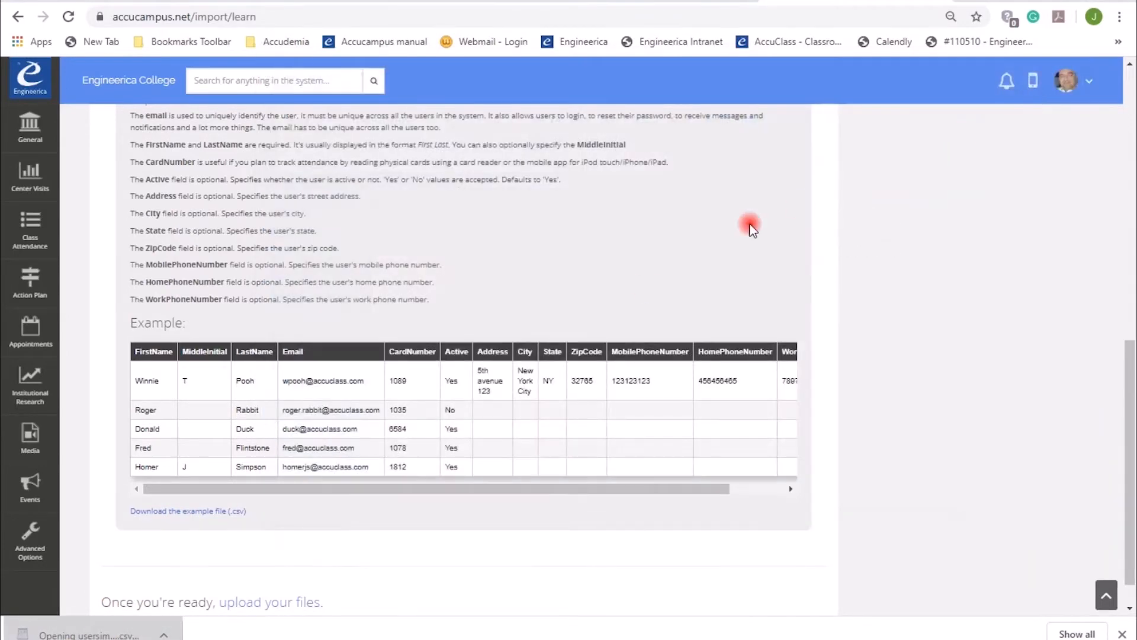
Go to the upload page and choose Users for role - Student as the import type
{"action": "scroll", "coordinate": [448, 475], "scroll_direction": "down", "scroll_amount": 1}
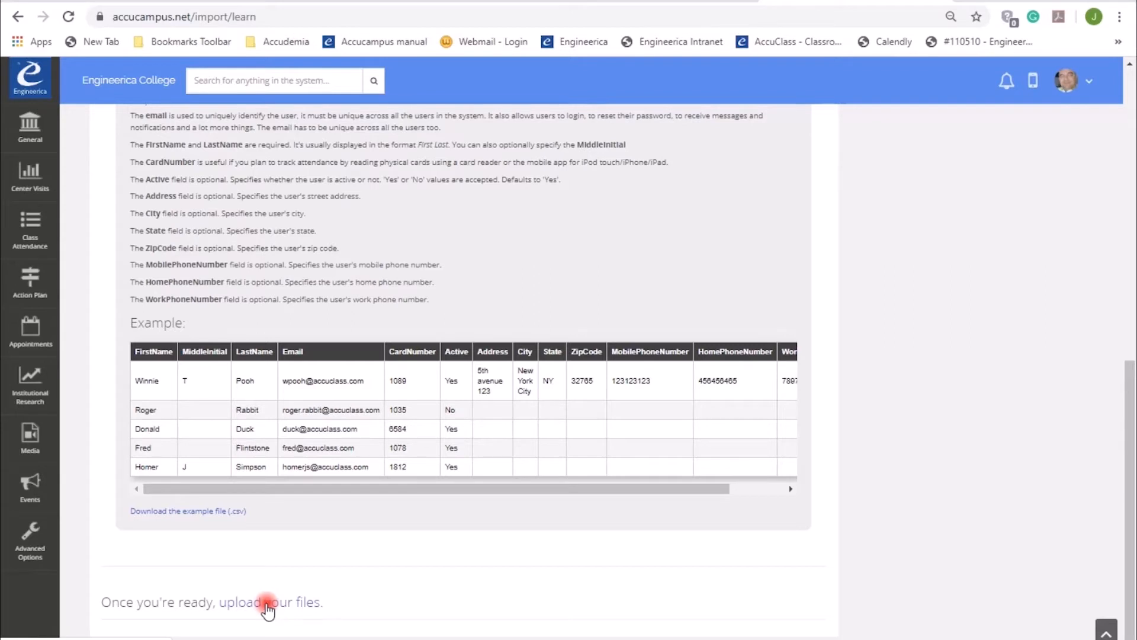
{"action": "left_click", "coordinate": [266, 603]}
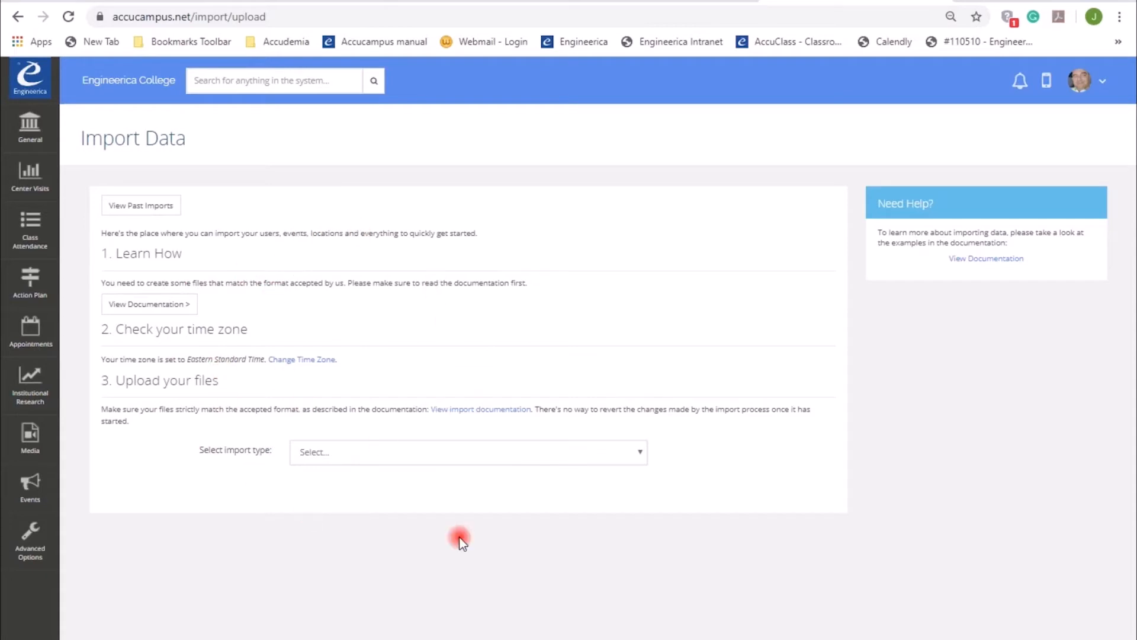
{"action": "left_click", "coordinate": [639, 453]}
{"action": "left_click_drag", "start_coordinate": [641, 300], "coordinate": [633, 424]}
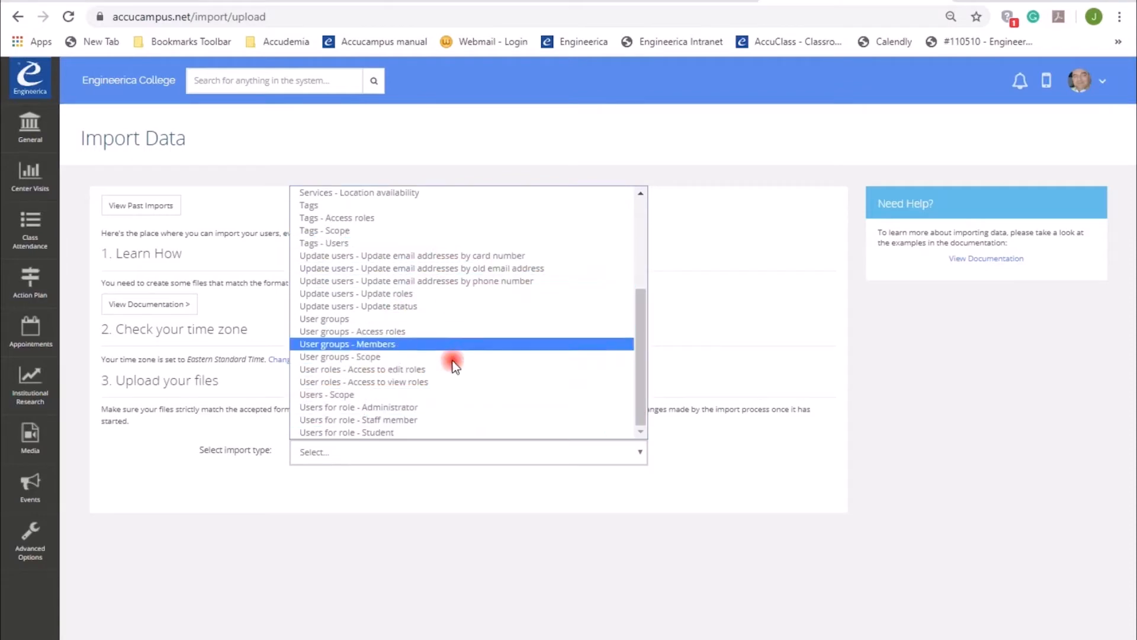
{"action": "left_click", "coordinate": [367, 434]}
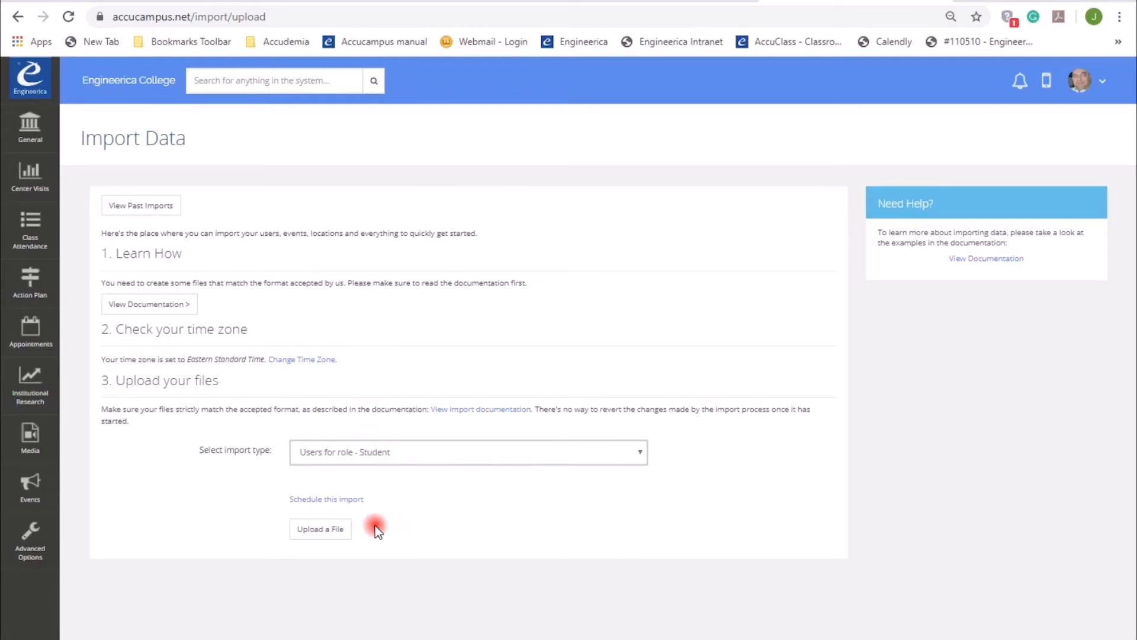
Upload the file usersimportexcel (2) from the Downloads folder
{"action": "left_click", "coordinate": [320, 531]}
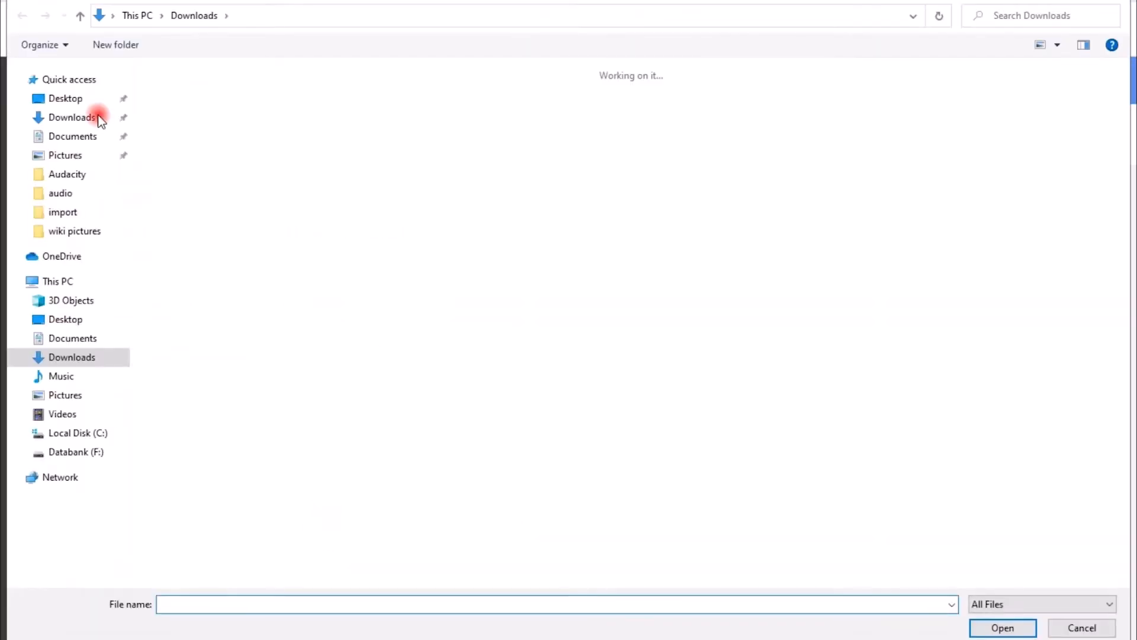
{"action": "left_click", "coordinate": [98, 116]}
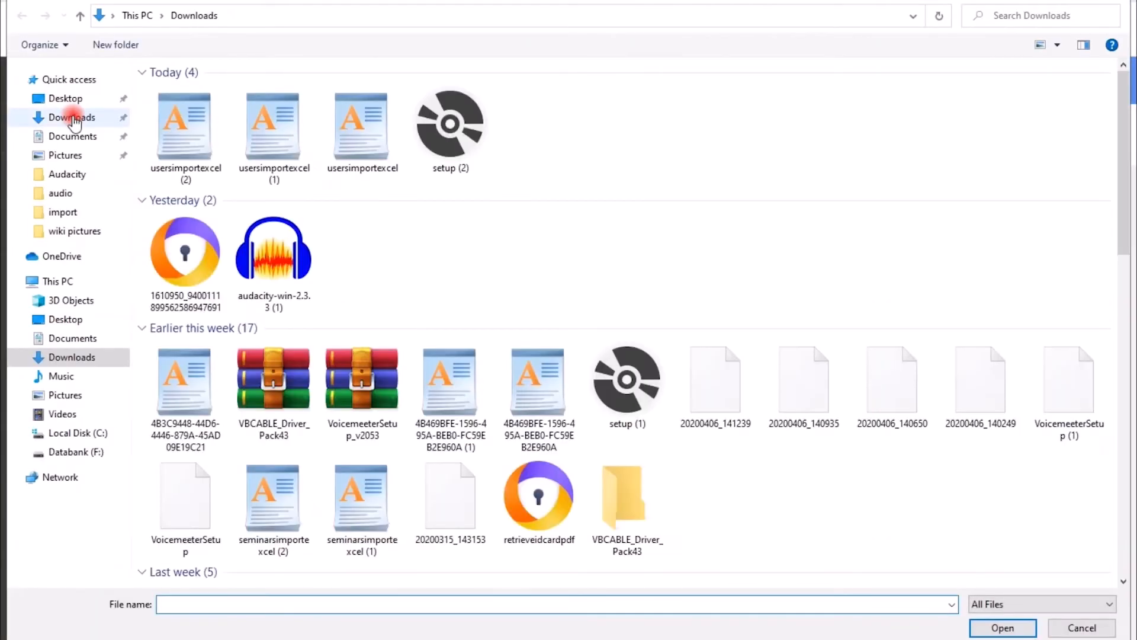
{"action": "double_click", "coordinate": [187, 139]}
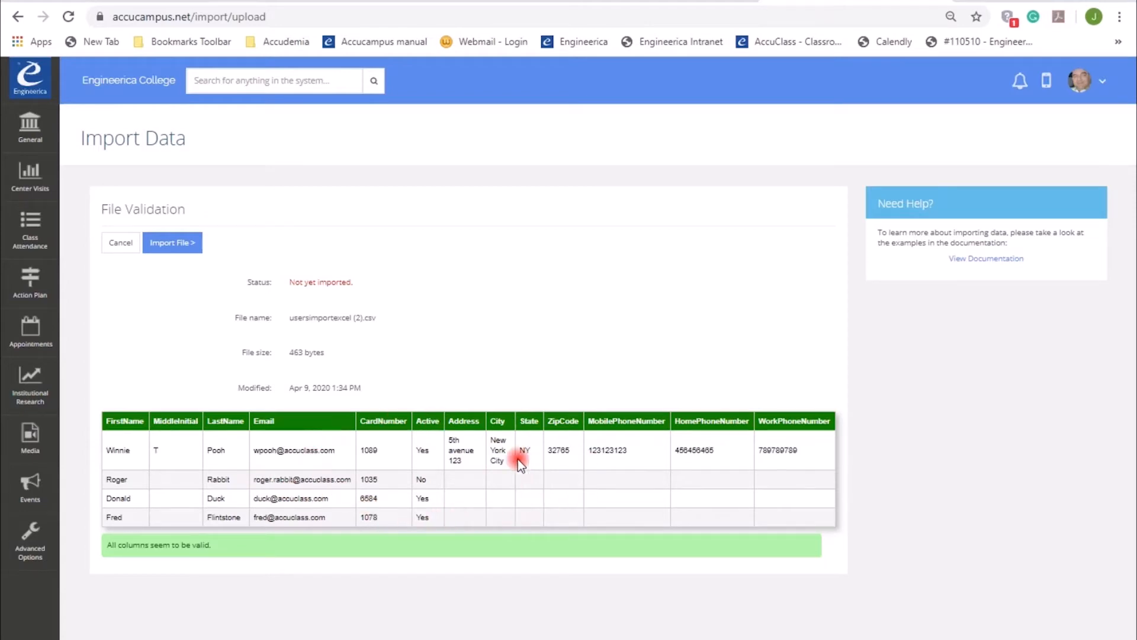
Import the validated file
{"action": "left_click_drag", "start_coordinate": [214, 544], "coordinate": [103, 554]}
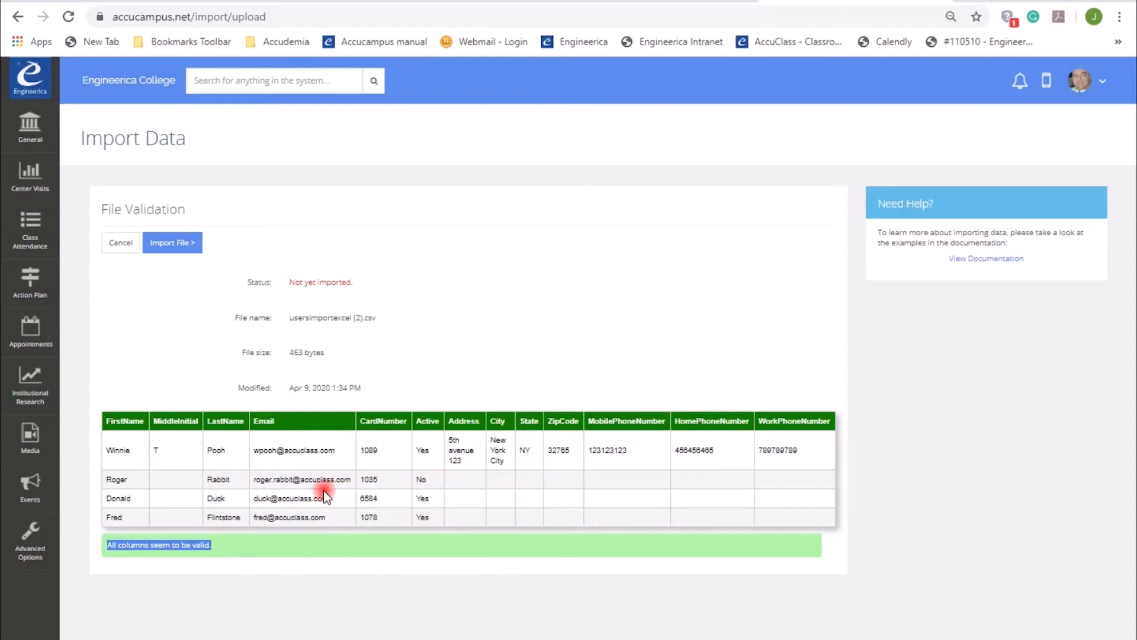
{"action": "left_click", "coordinate": [172, 245]}
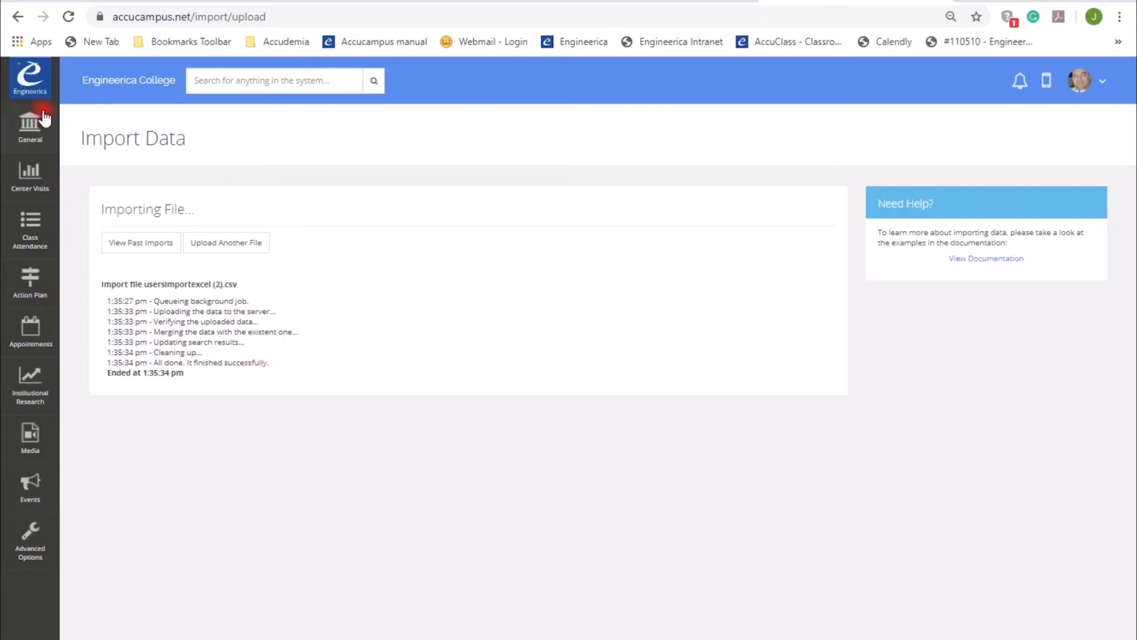
Navigate back to the import documentation page from the home page
{"action": "left_click", "coordinate": [38, 142]}
{"action": "left_click", "coordinate": [23, 540]}
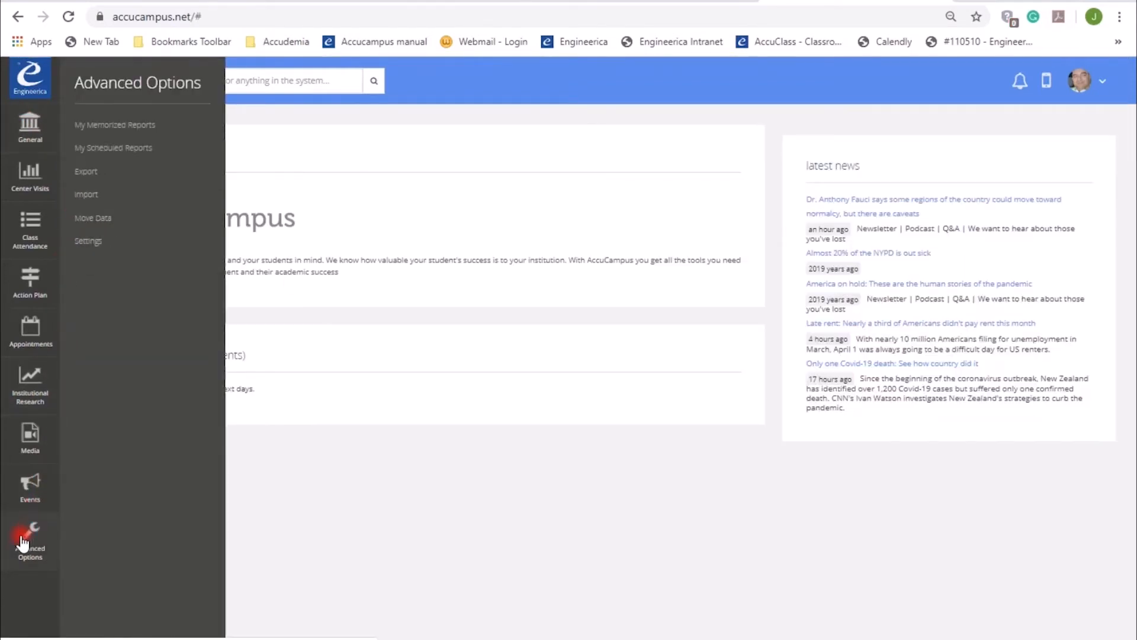
{"action": "left_click", "coordinate": [86, 196]}
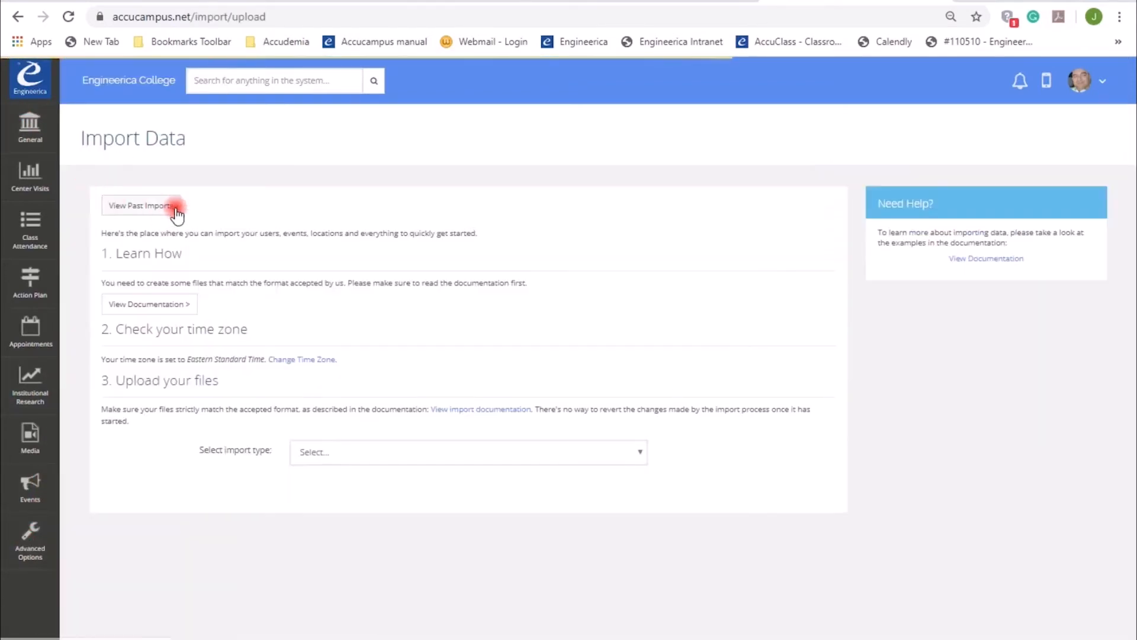
{"action": "left_click", "coordinate": [161, 300]}
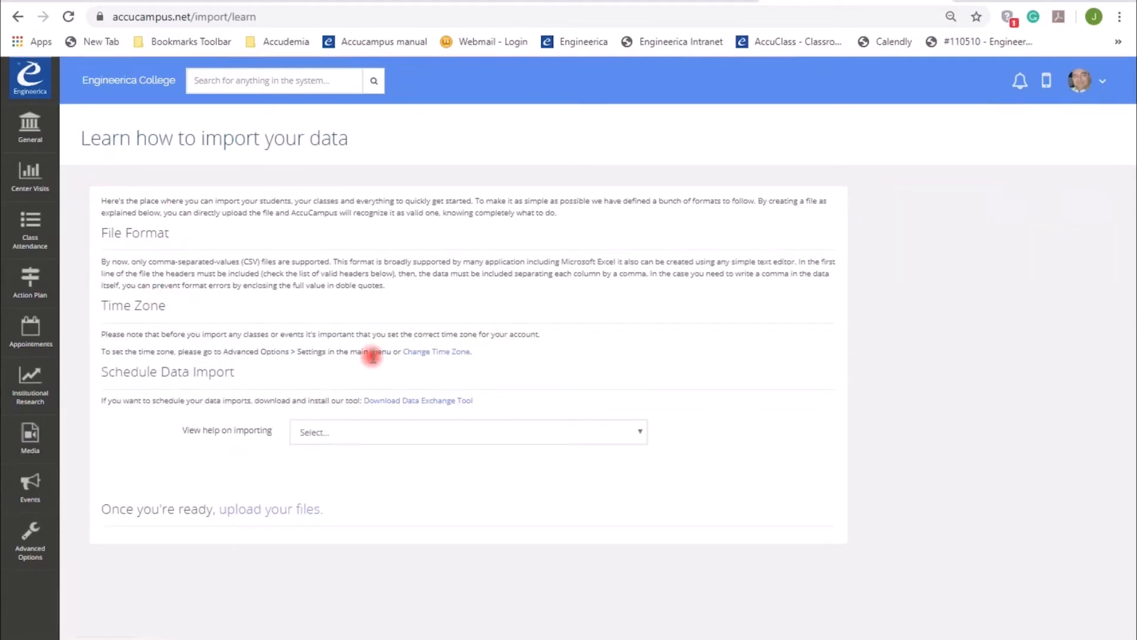
Download and launch the Data Exchange Tool
{"action": "left_click_drag", "start_coordinate": [462, 407], "coordinate": [370, 407]}
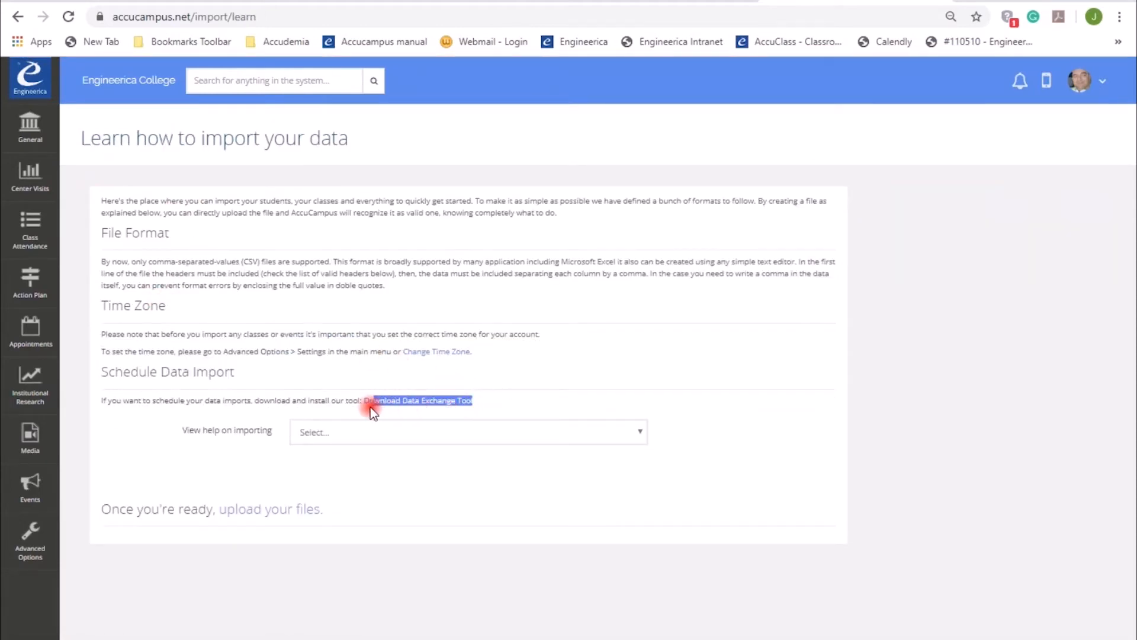
{"action": "left_click", "coordinate": [401, 409]}
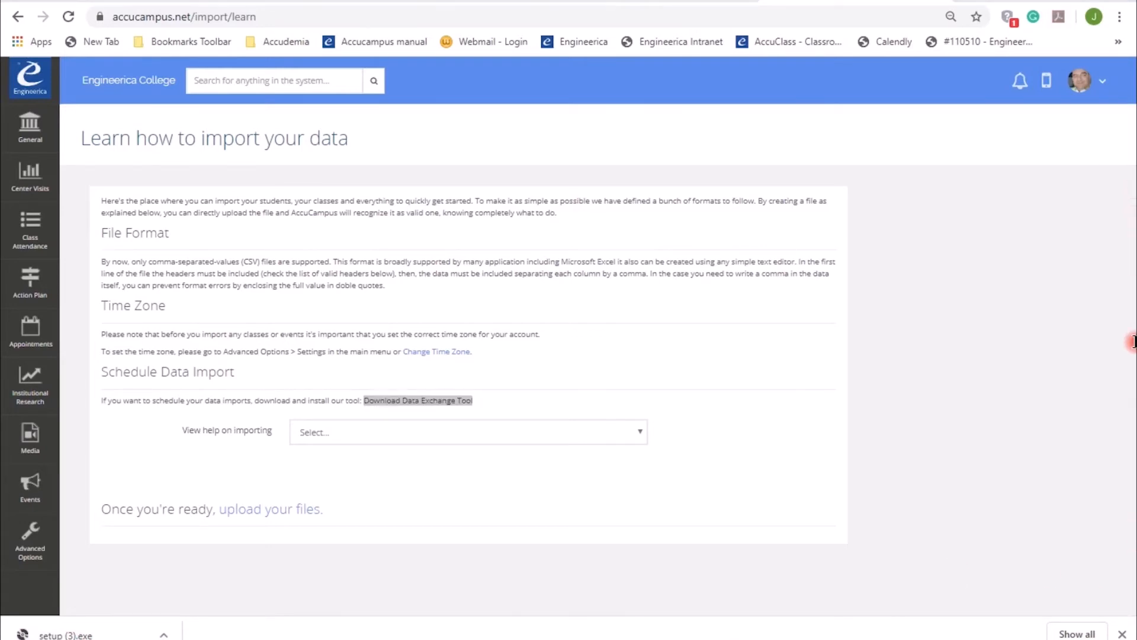
{"action": "left_click_drag", "start_coordinate": [1135, 354], "coordinate": [476, 131]}
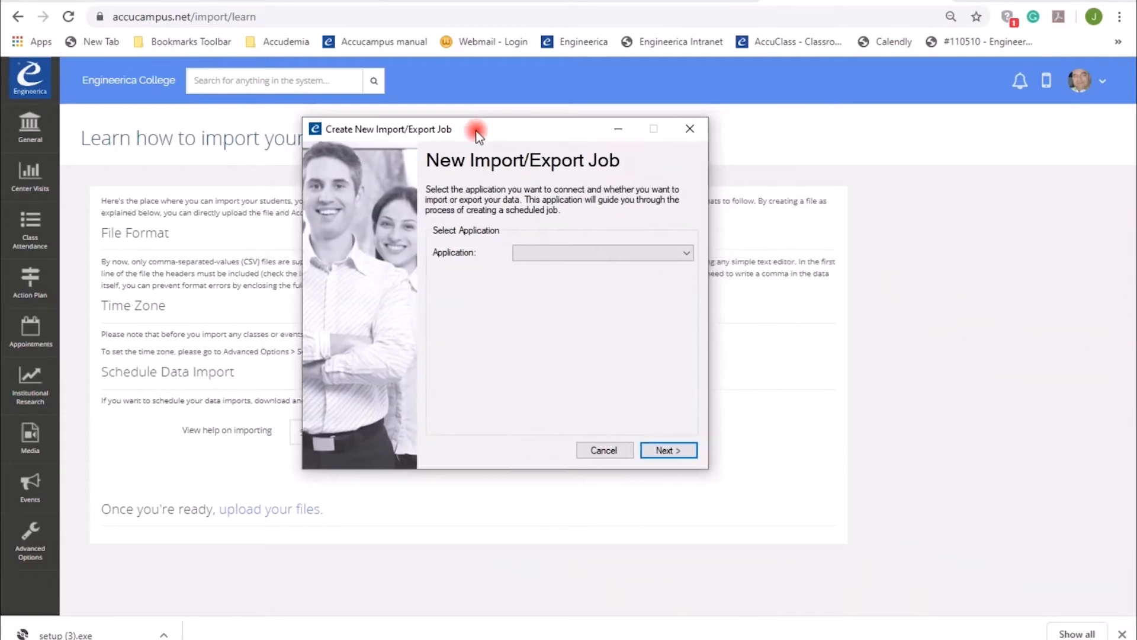
Choose AccuCampus as the application for the new import/export job and continue
{"action": "left_click", "coordinate": [680, 254]}
{"action": "left_click", "coordinate": [652, 267]}
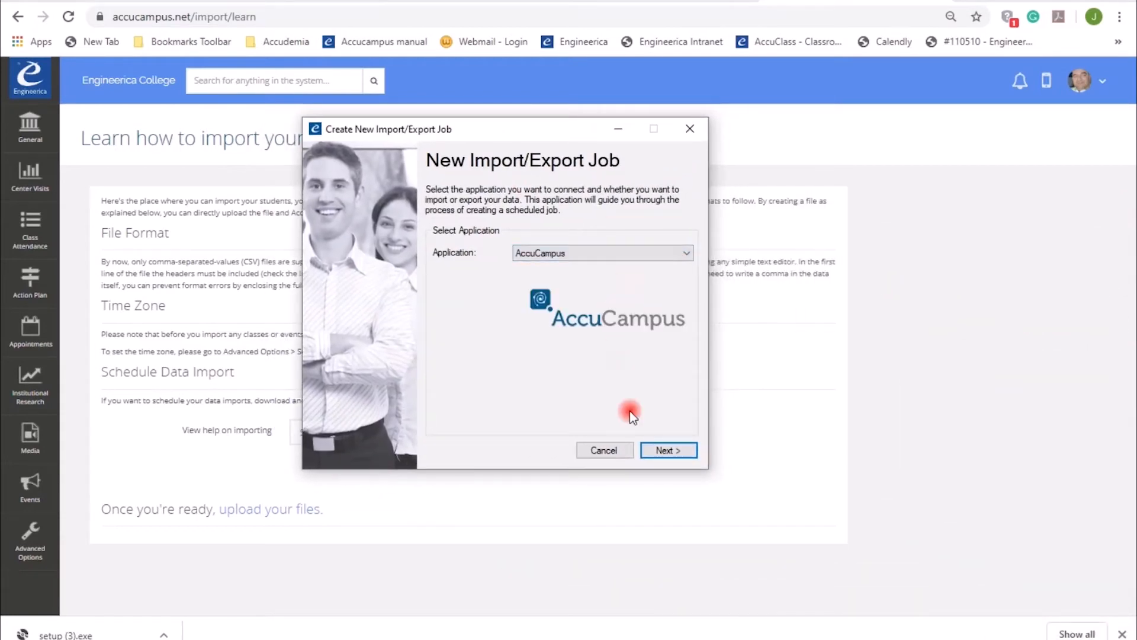
{"action": "left_click", "coordinate": [671, 451]}
Log in to AccuCampus with domain virtualcollege, the account e-mail and the account password
{"action": "left_click", "coordinate": [602, 275]}
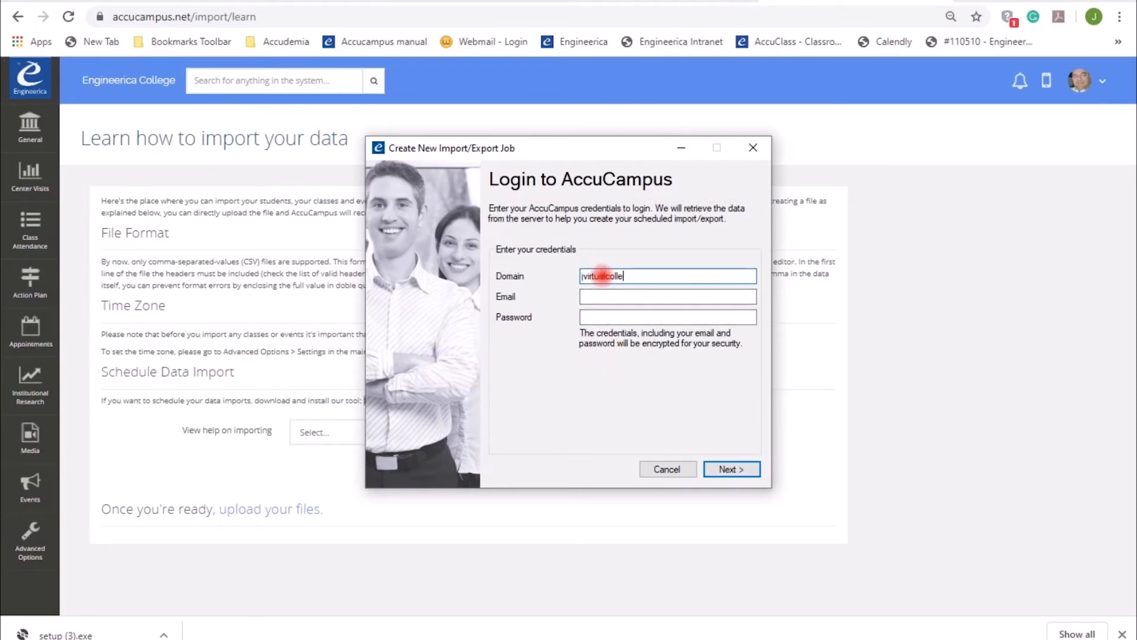
{"action": "key", "text": "Tab"}
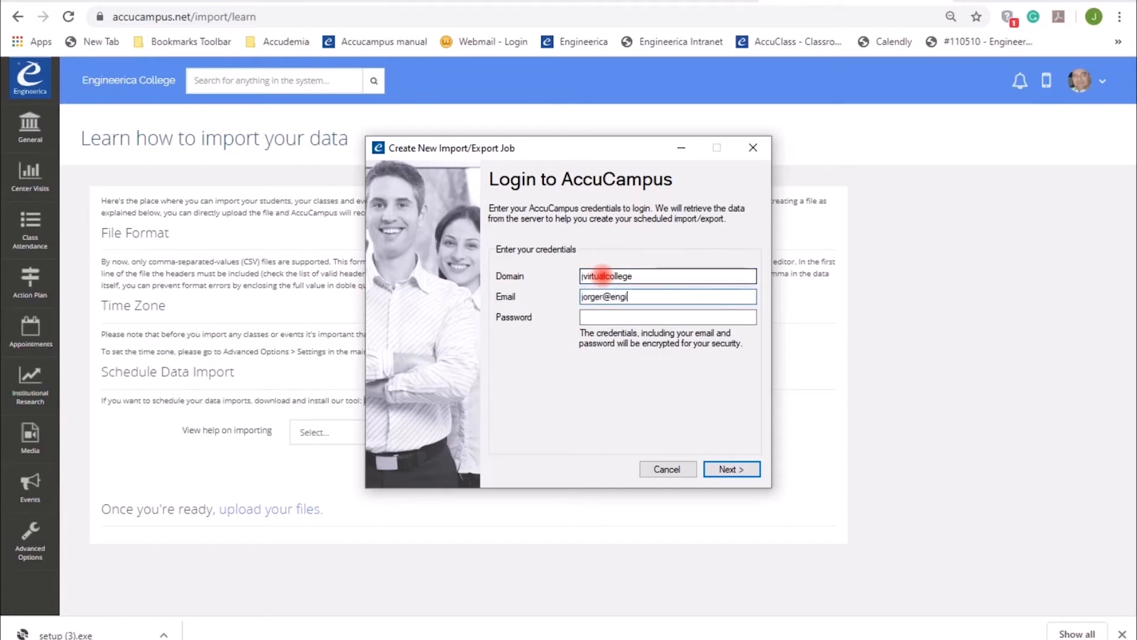
{"action": "key", "text": "Tab"}
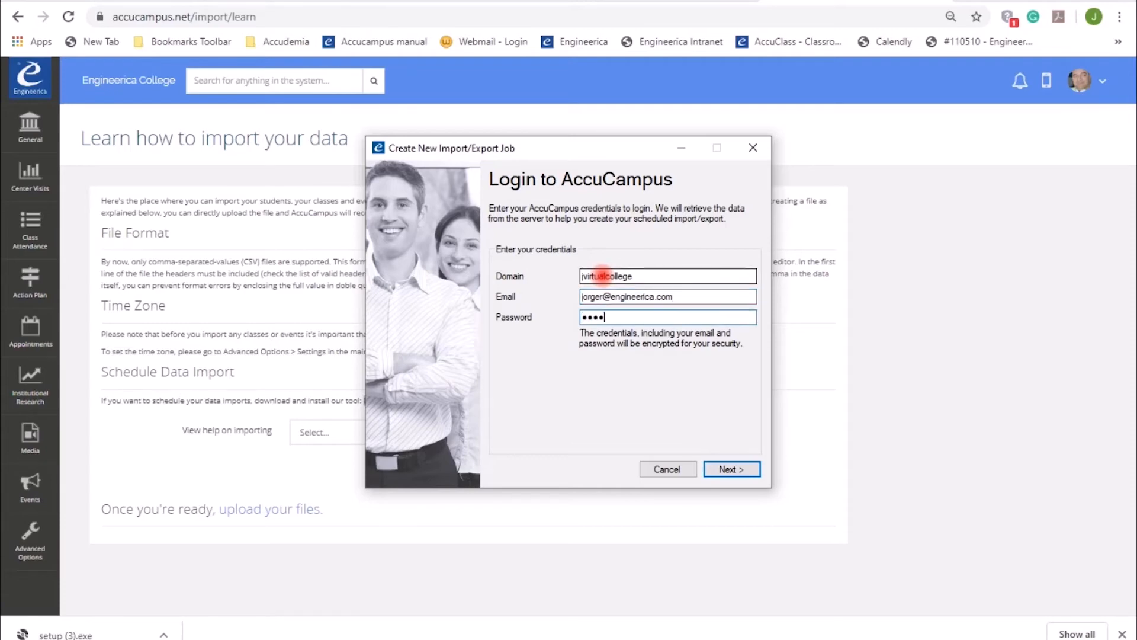
{"action": "key", "text": "Return"}
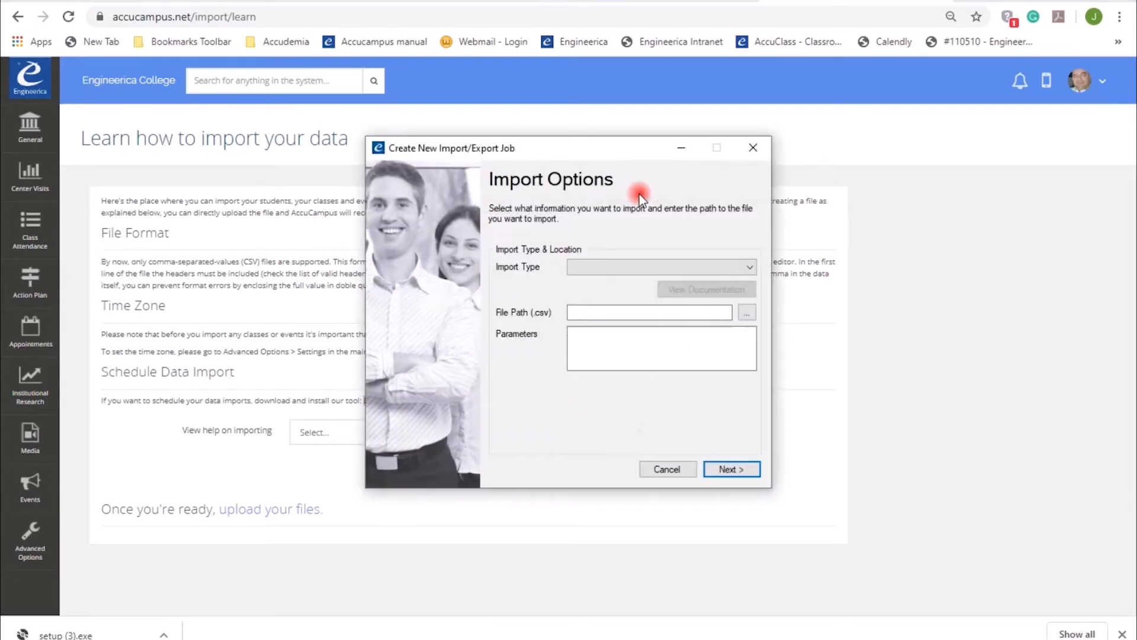
Set the import type to Users for role - Student
{"action": "left_click", "coordinate": [752, 267]}
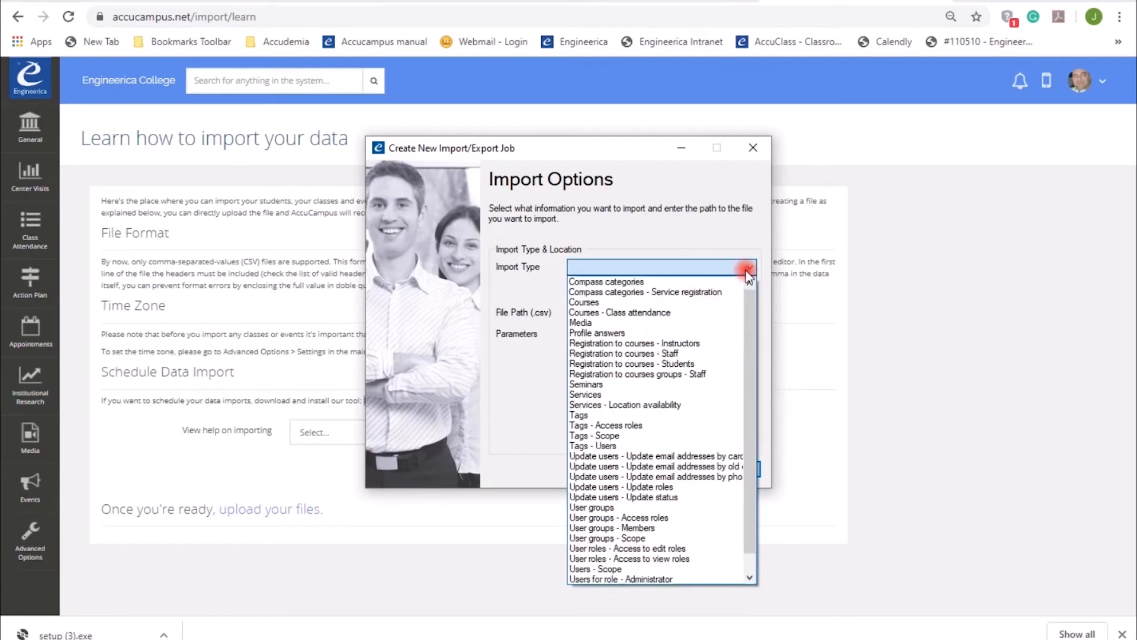
{"action": "scroll", "coordinate": [735, 524], "scroll_direction": "down", "scroll_amount": 1}
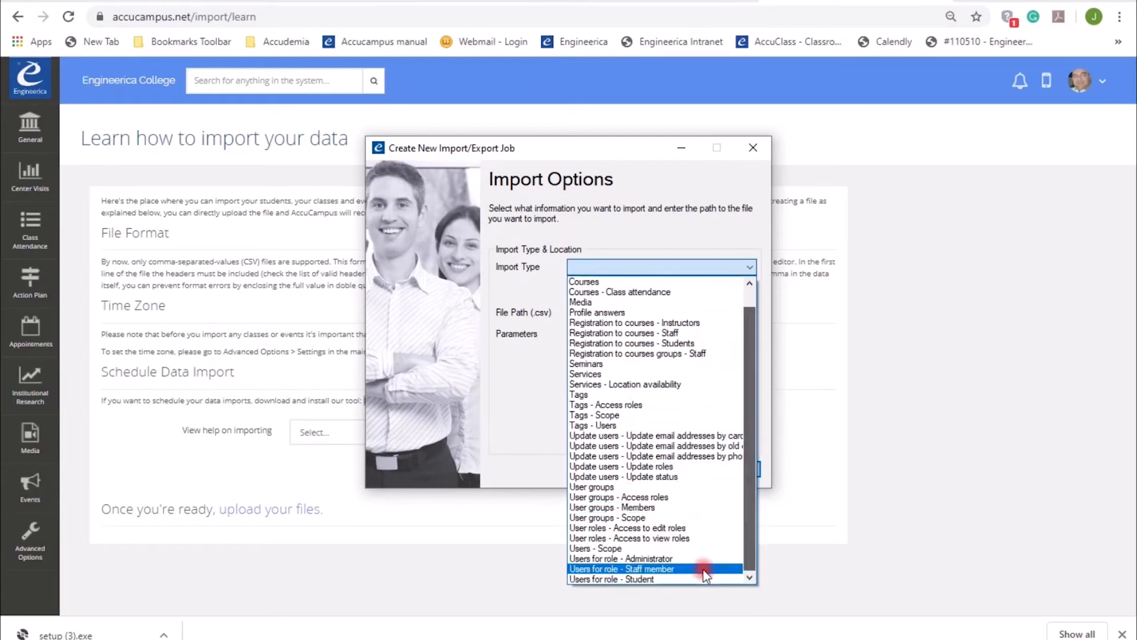
{"action": "left_click", "coordinate": [622, 579]}
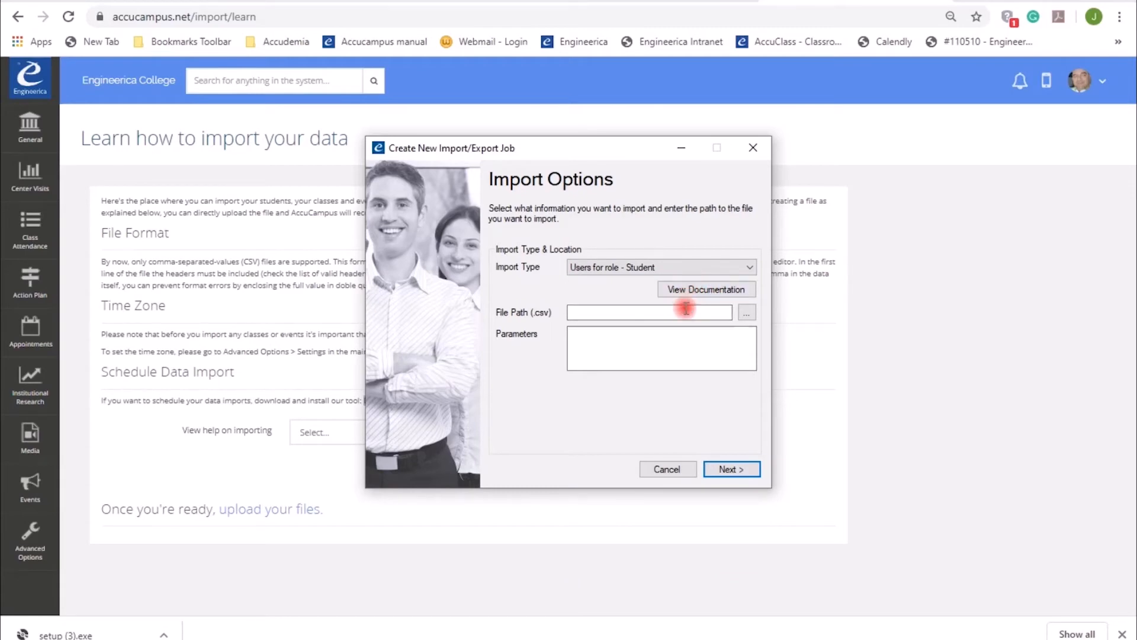
Browse to usersimportexcel (2) in Downloads as the CSV file path and continue
{"action": "left_click", "coordinate": [747, 312]}
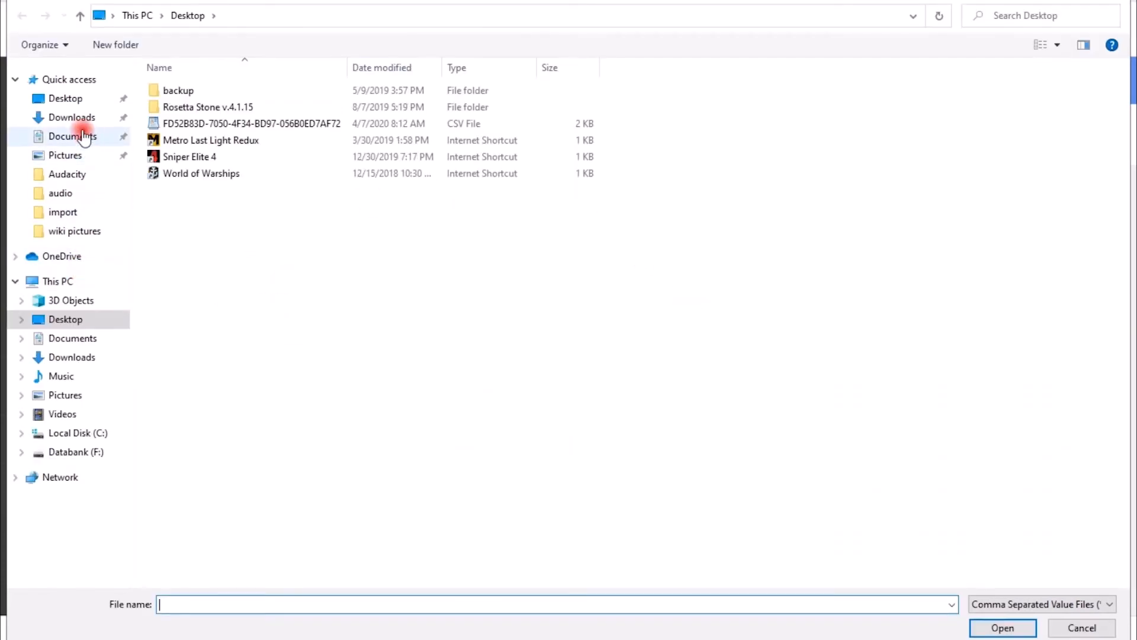
{"action": "left_click", "coordinate": [79, 118]}
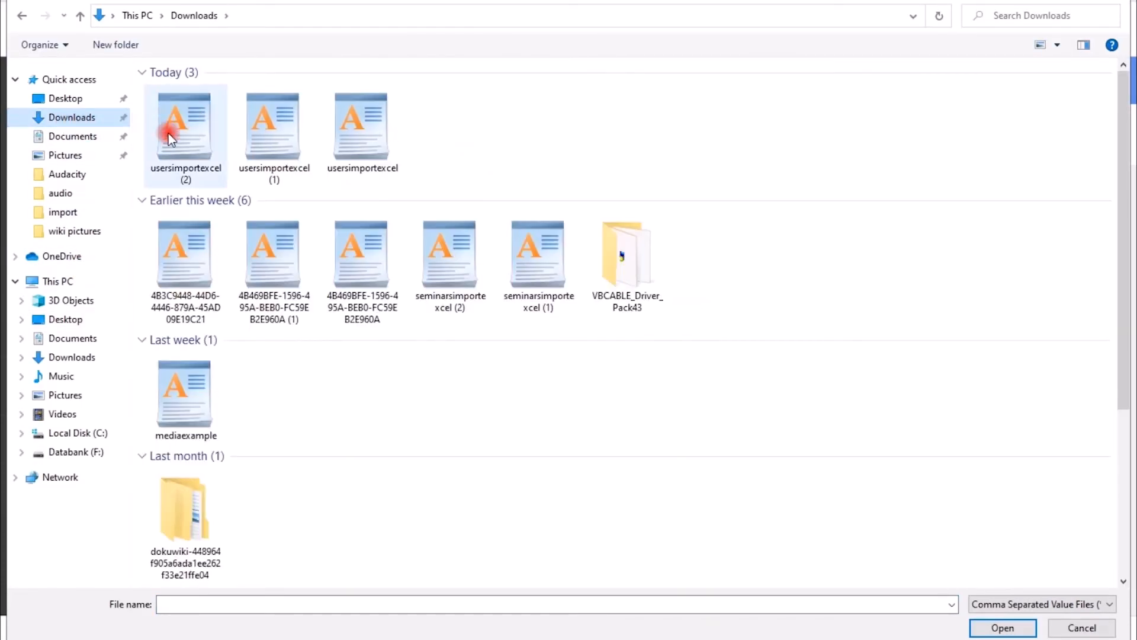
{"action": "double_click", "coordinate": [192, 137]}
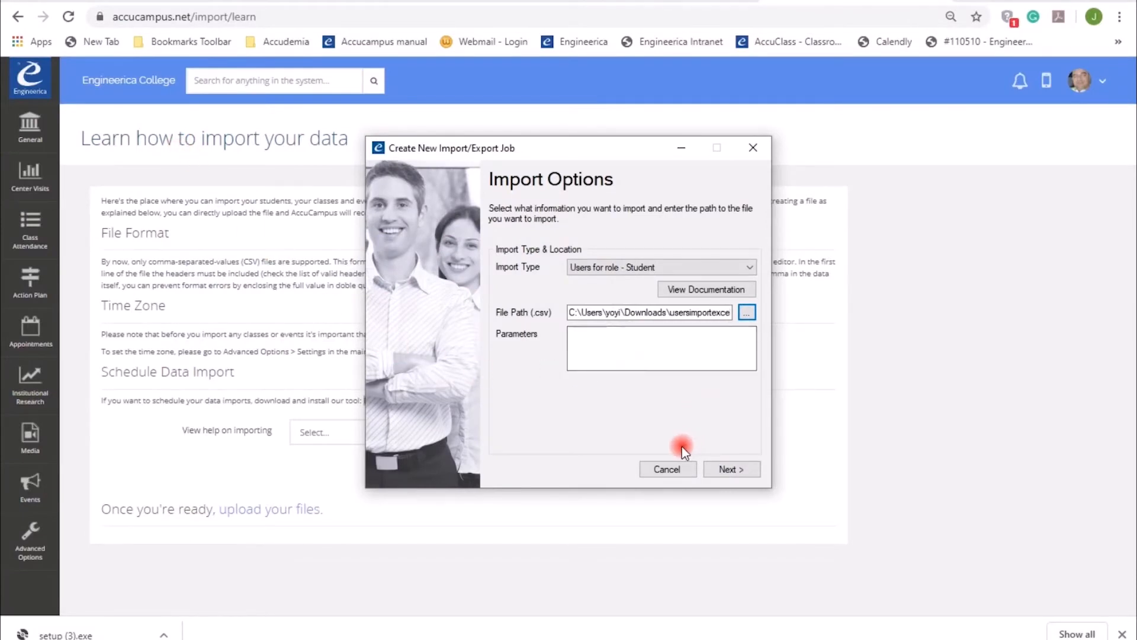
{"action": "left_click", "coordinate": [728, 469]}
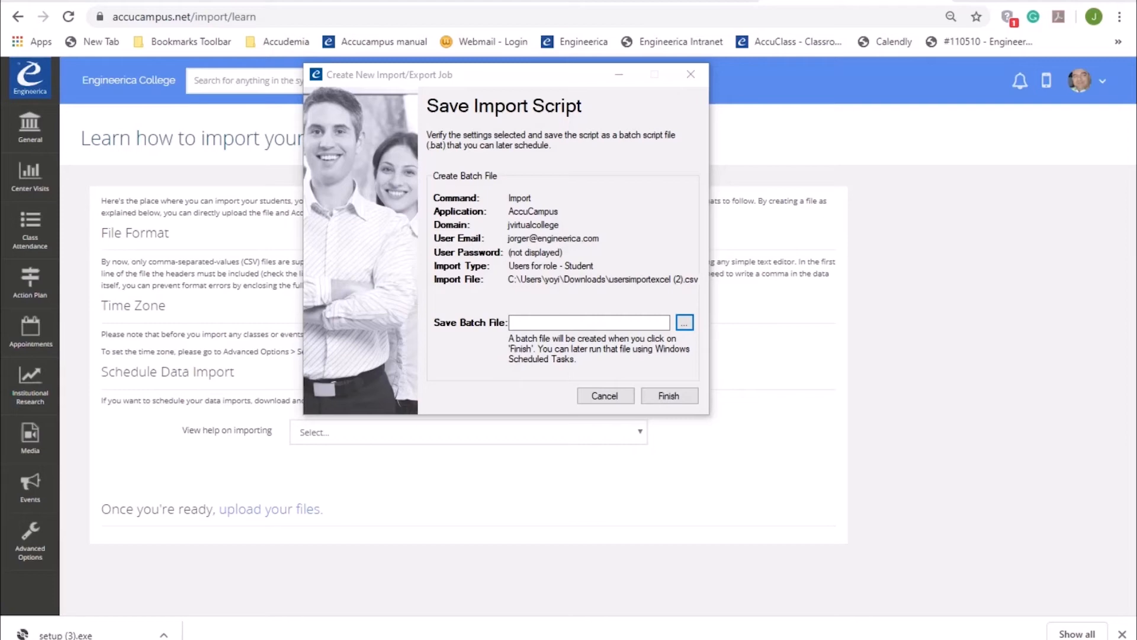
Save the batch script as accucampus-students on the Desktop, finish the job and answer the scheduled-task prompt
{"action": "left_click", "coordinate": [685, 322]}
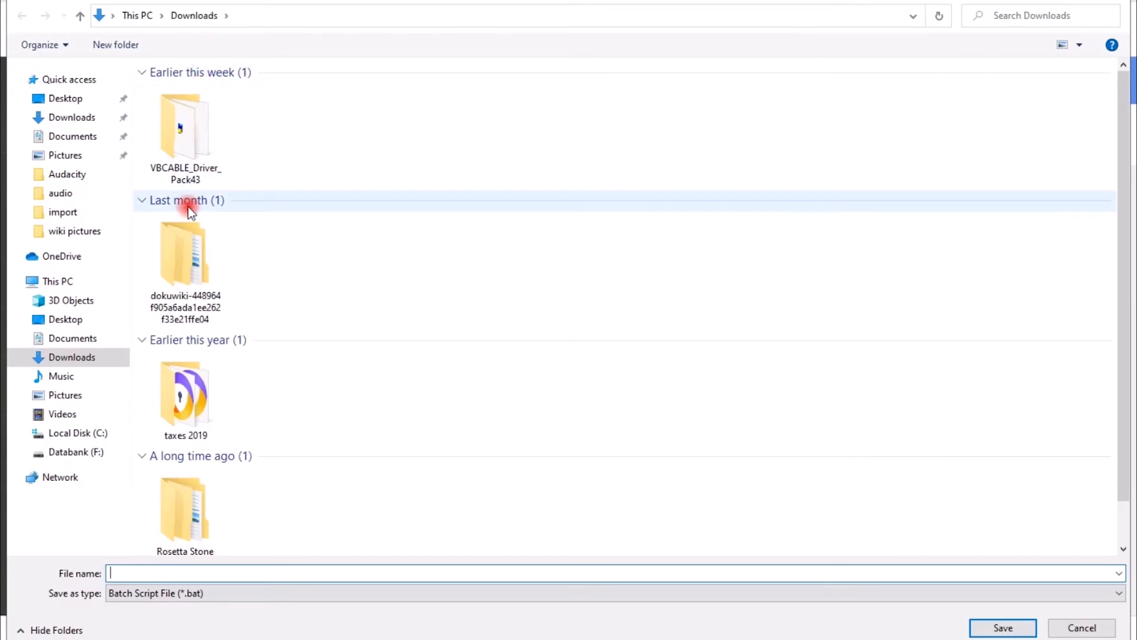
{"action": "scroll", "coordinate": [157, 223], "scroll_direction": "down", "scroll_amount": 1}
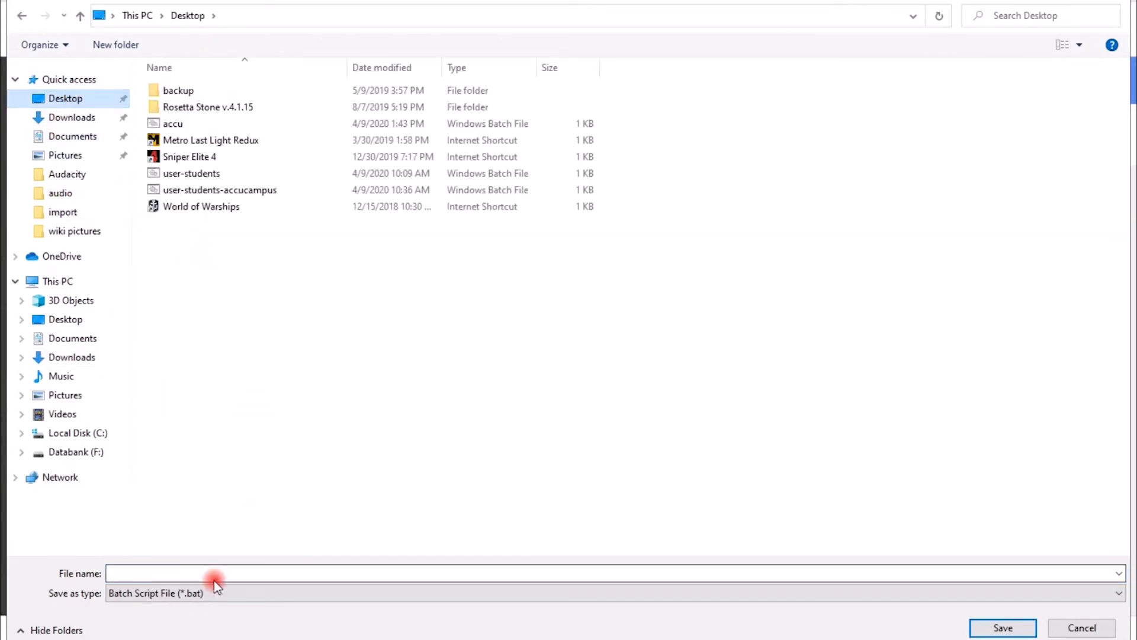
{"action": "type", "text": "acvv"}
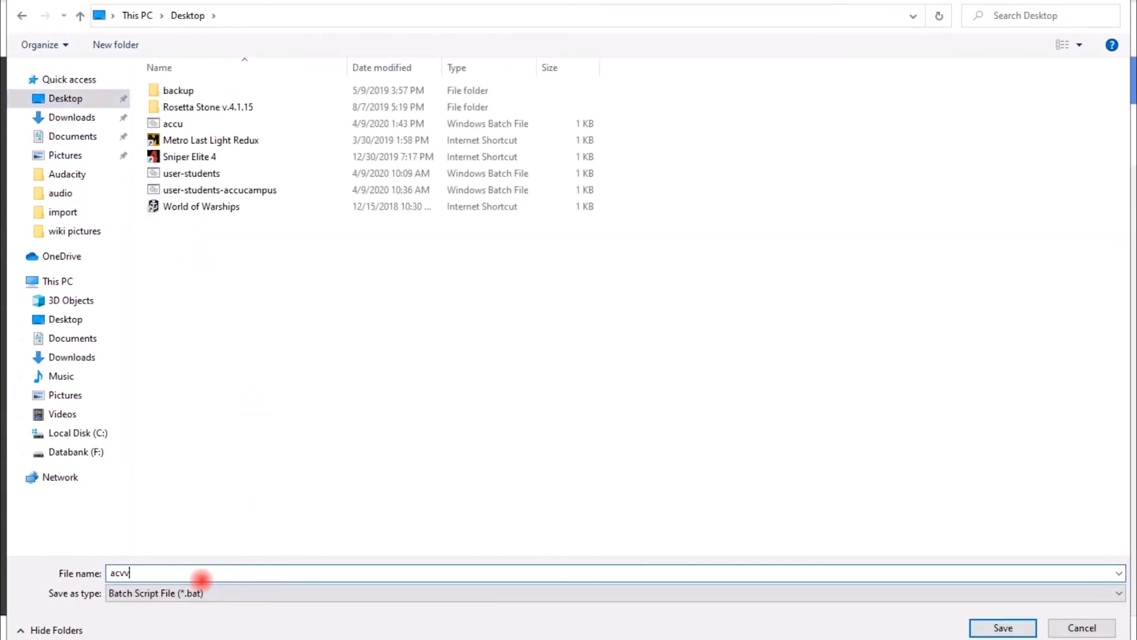
{"action": "key", "text": "BackSpace"}
{"action": "type", "text": "cucam"}
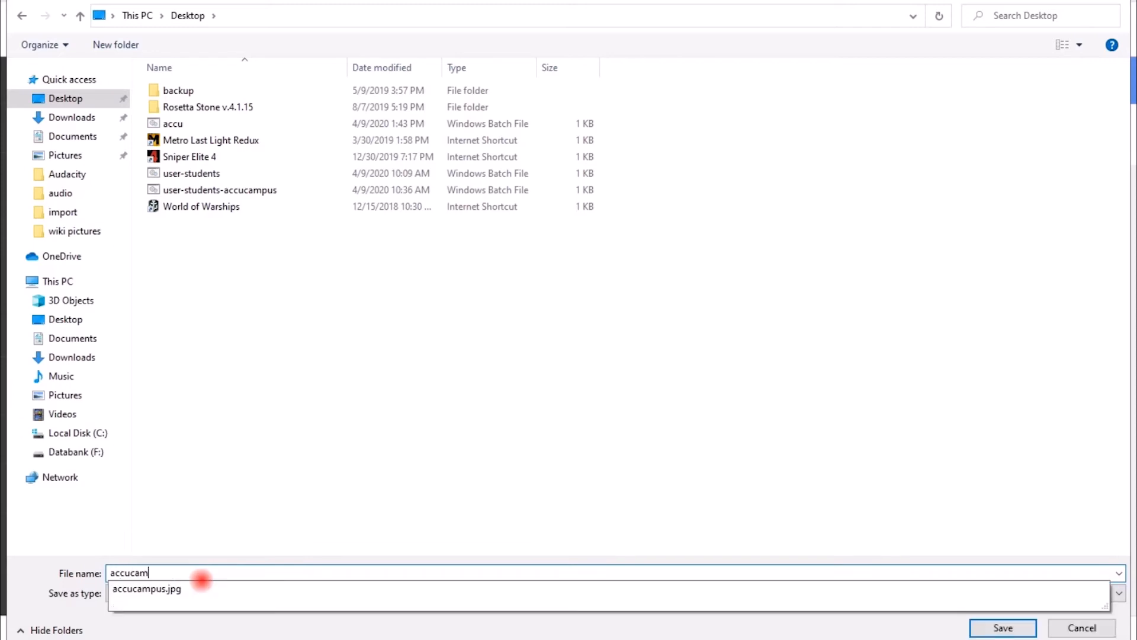
{"action": "type", "text": "pus-s"}
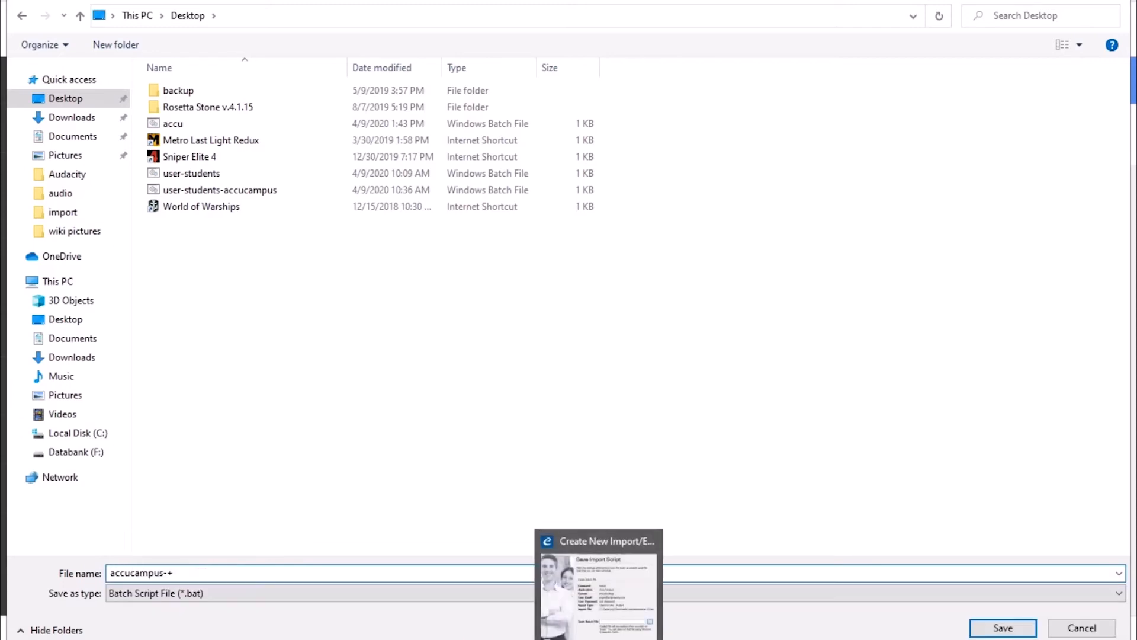
{"action": "type", "text": "tudents"}
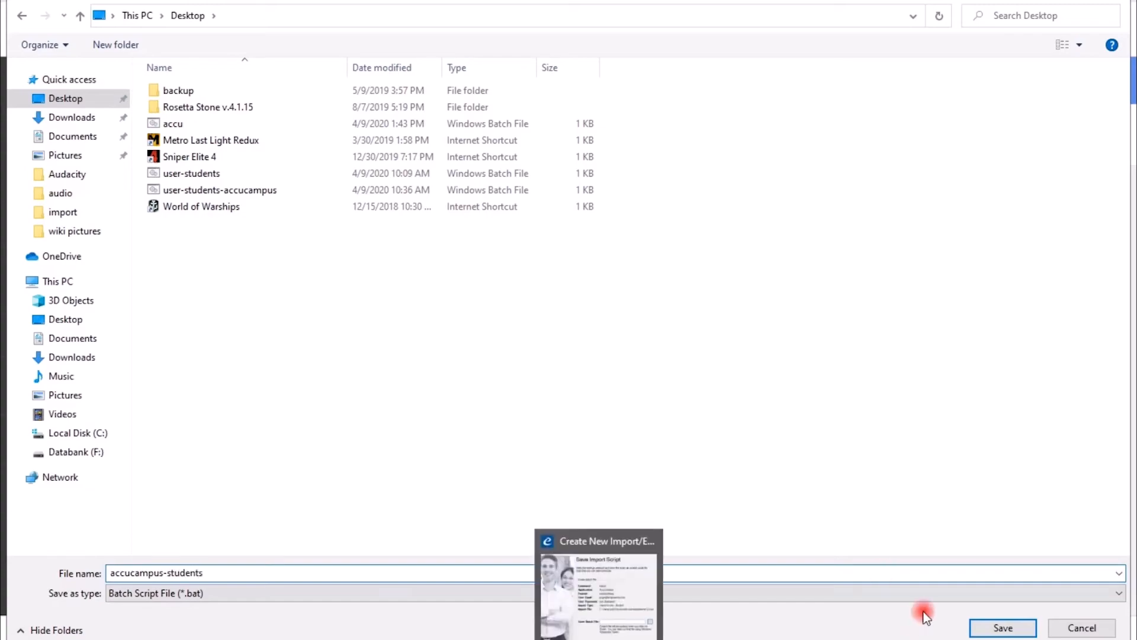
{"action": "left_click", "coordinate": [1007, 627]}
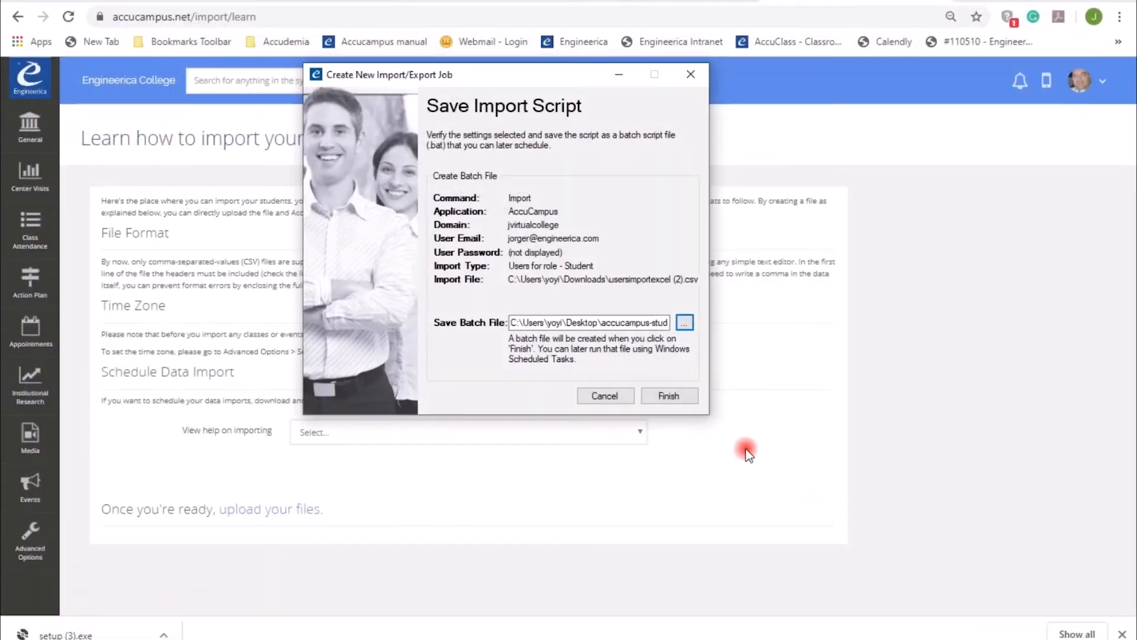
{"action": "left_click", "coordinate": [666, 396]}
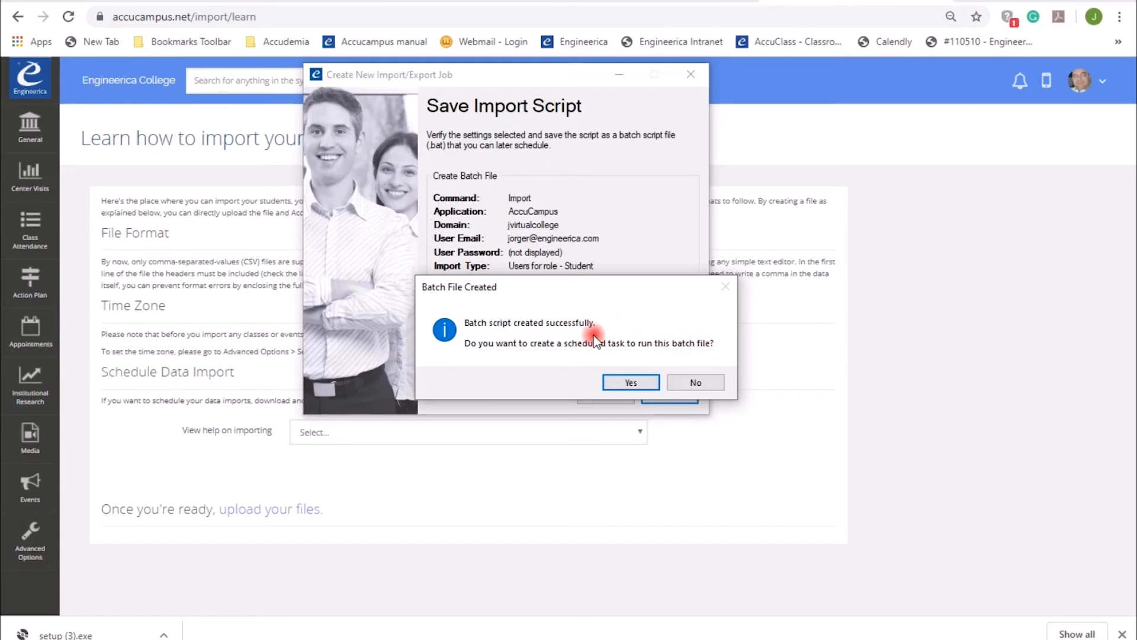
{"action": "left_click", "coordinate": [694, 384]}
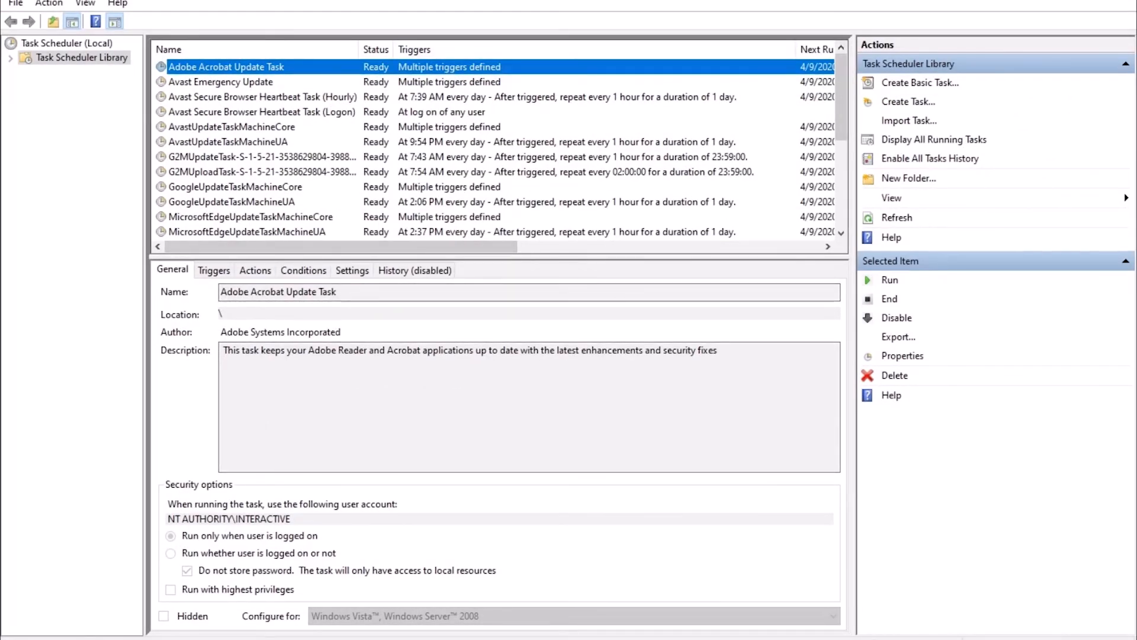
Start a new basic scheduled task named accu students
{"action": "left_click", "coordinate": [920, 83]}
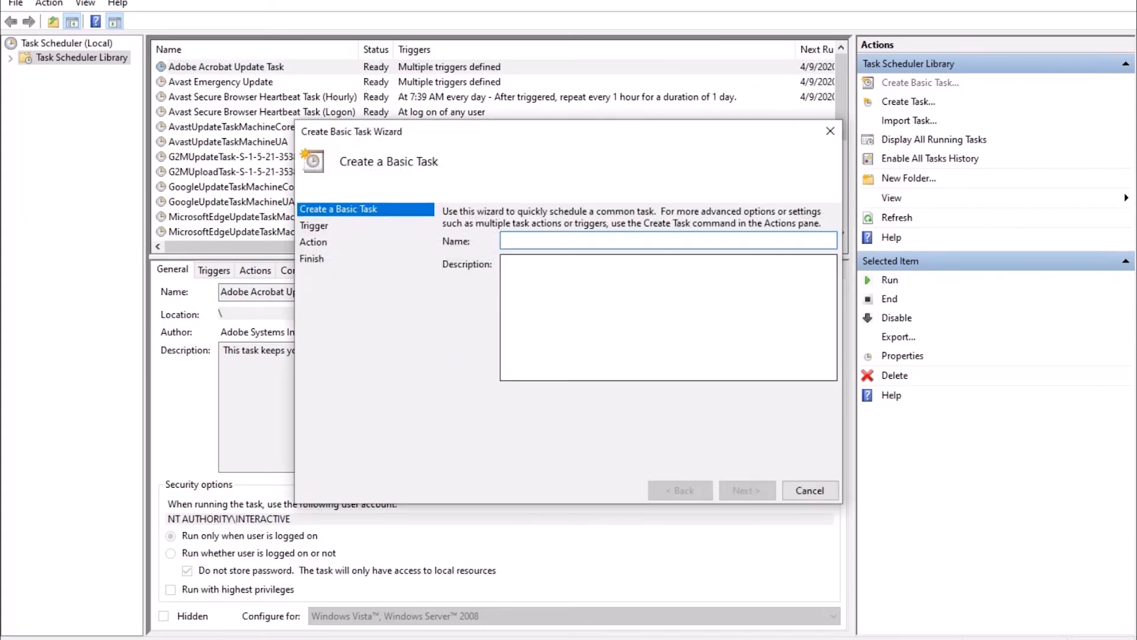
{"action": "type", "text": "accu "}
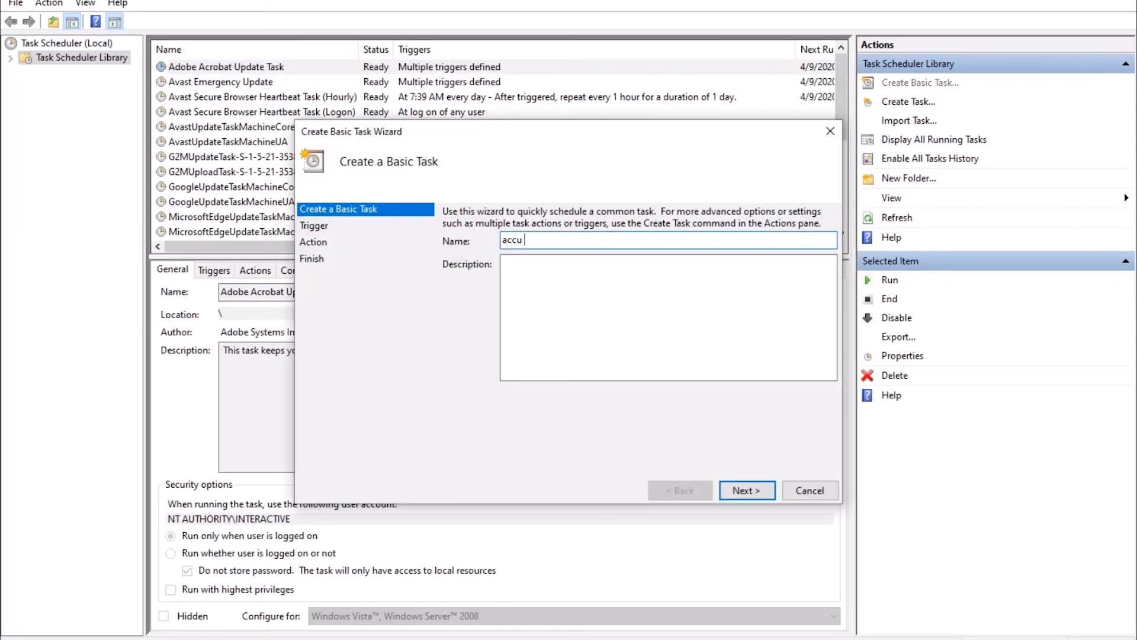
{"action": "type", "text": "students"}
{"action": "key", "text": "Return"}
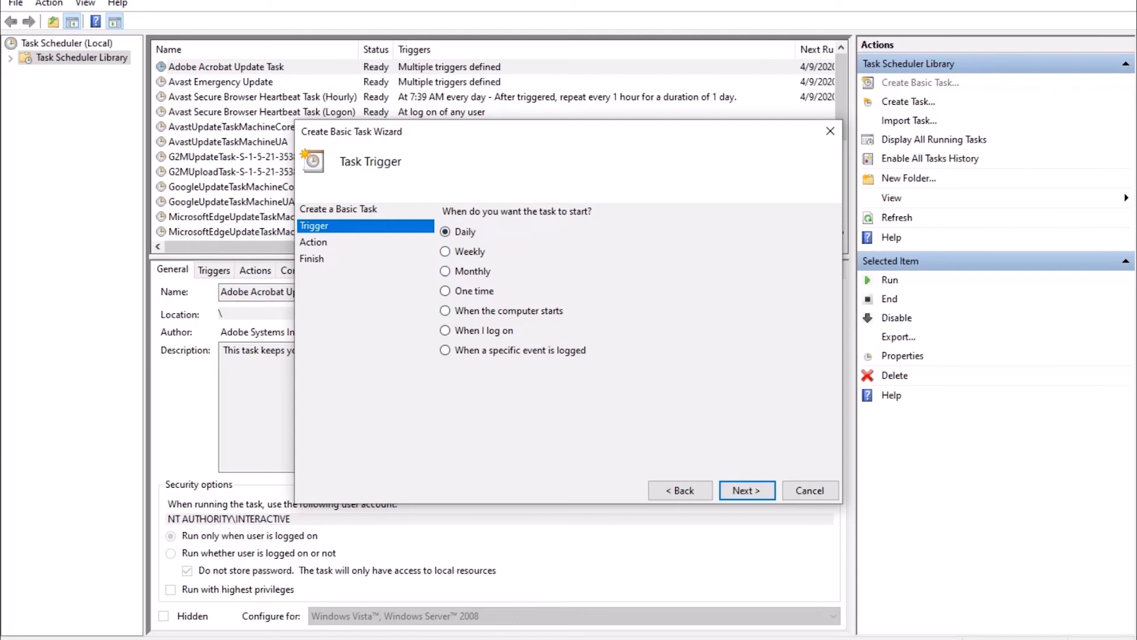
Set a daily trigger with a start time of 11:00:00 PM
{"action": "key", "text": "Return"}
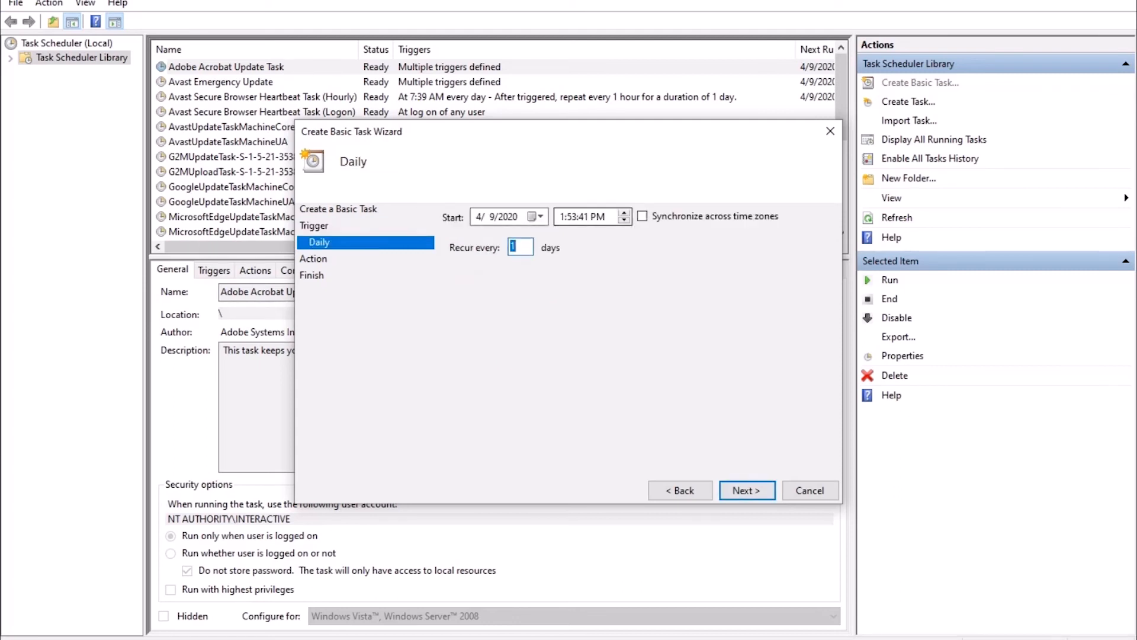
{"action": "left_click", "coordinate": [562, 216]}
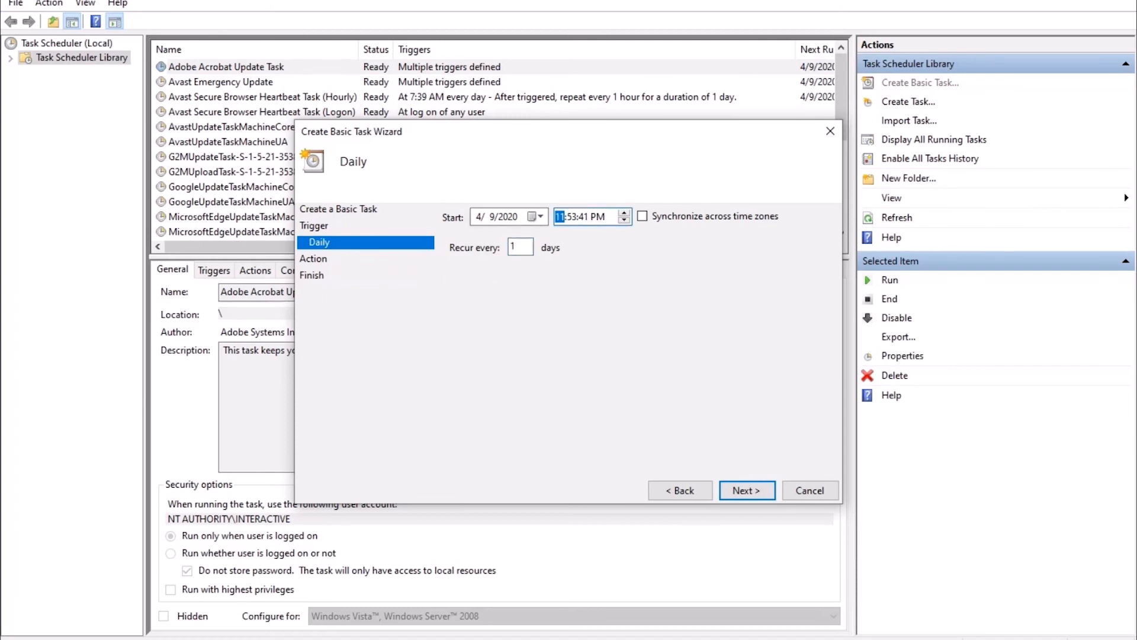
{"action": "left_click", "coordinate": [572, 217]}
{"action": "type", "text": "00"}
{"action": "left_click", "coordinate": [583, 217]}
{"action": "type", "text": "00"}
{"action": "left_click", "coordinate": [747, 490]}
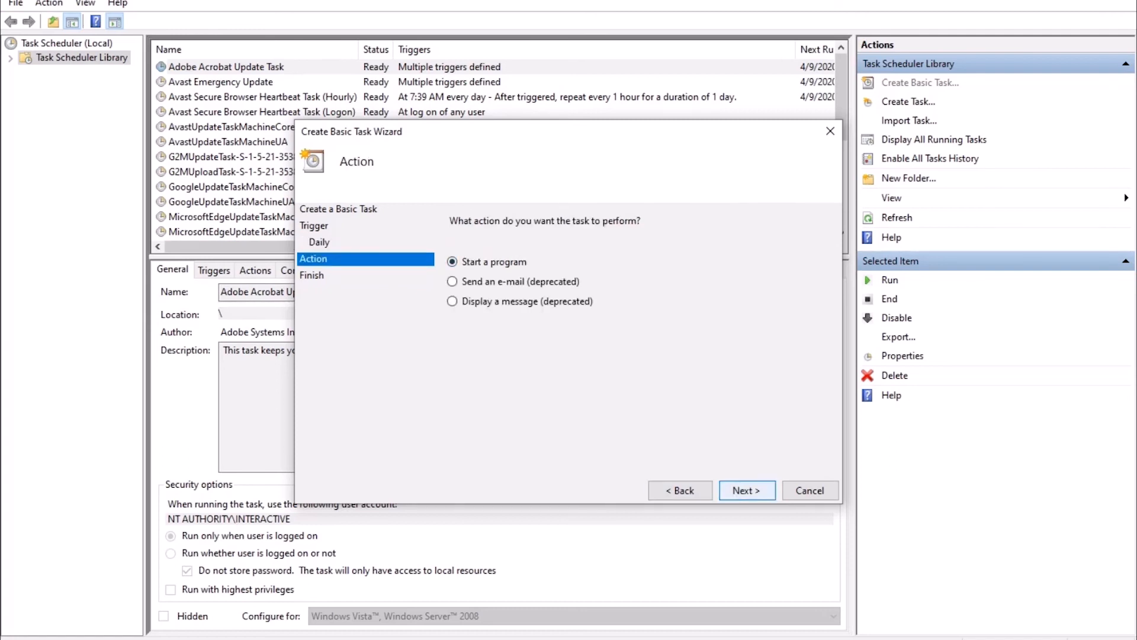
Set the task action to start the accu batch file from the Desktop and finish the wizard
{"action": "key", "text": "Return"}
{"action": "left_click", "coordinate": [790, 248]}
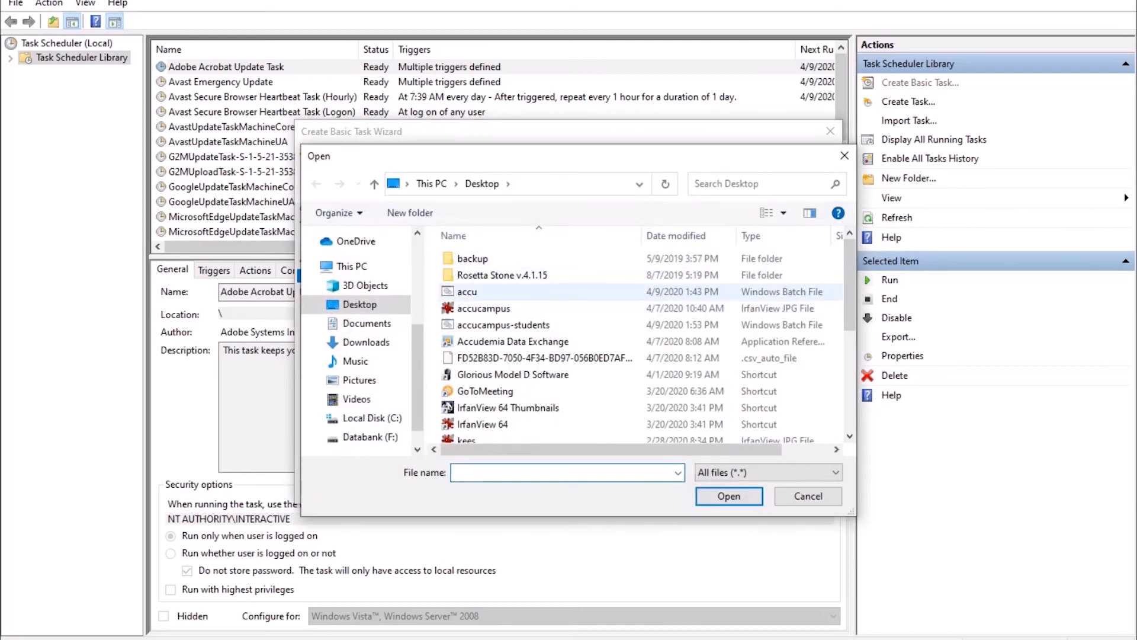
{"action": "double_click", "coordinate": [467, 292]}
{"action": "left_click", "coordinate": [747, 490]}
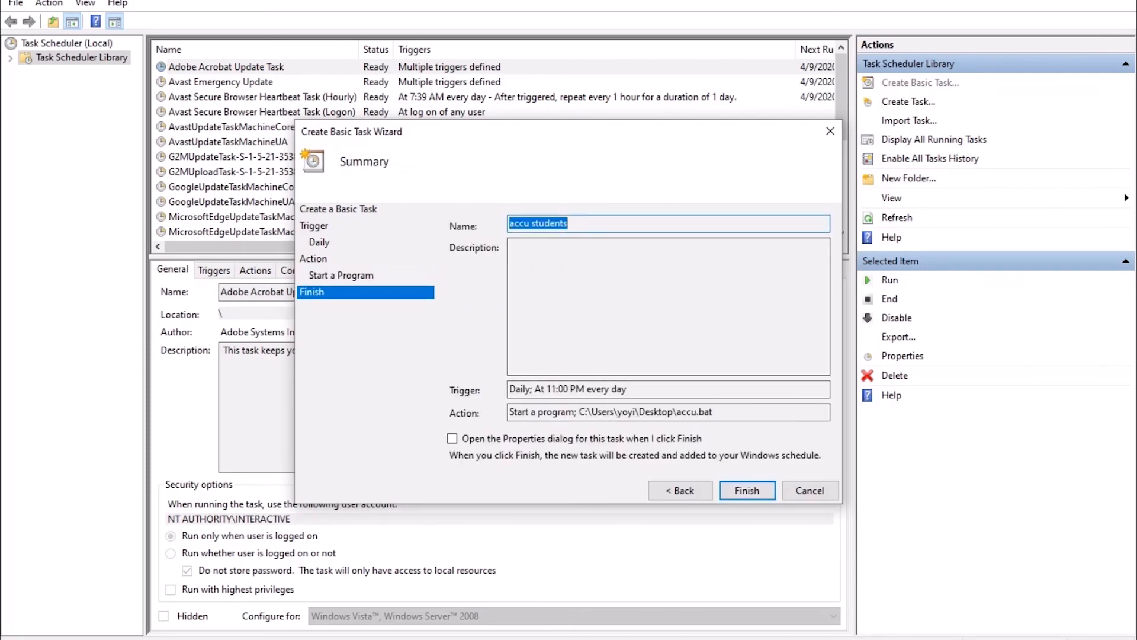
{"action": "left_click", "coordinate": [747, 491]}
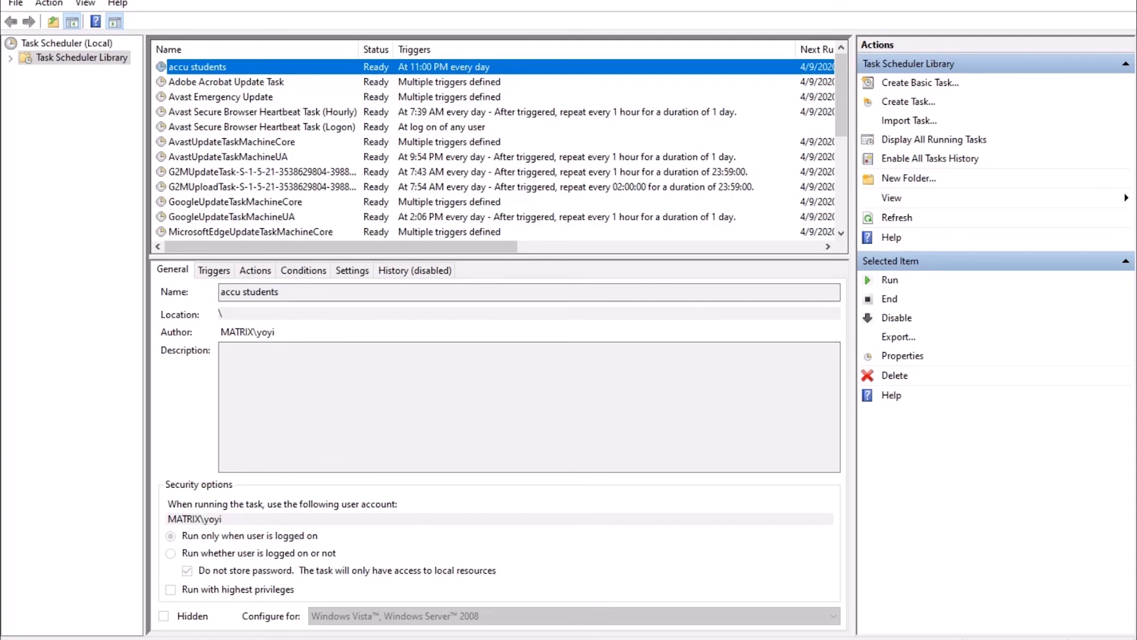
Change the accu students task properties to run whether the user is logged on or not
{"action": "left_click", "coordinate": [226, 81]}
{"action": "left_click", "coordinate": [198, 67]}
{"action": "right_click", "coordinate": [361, 67]}
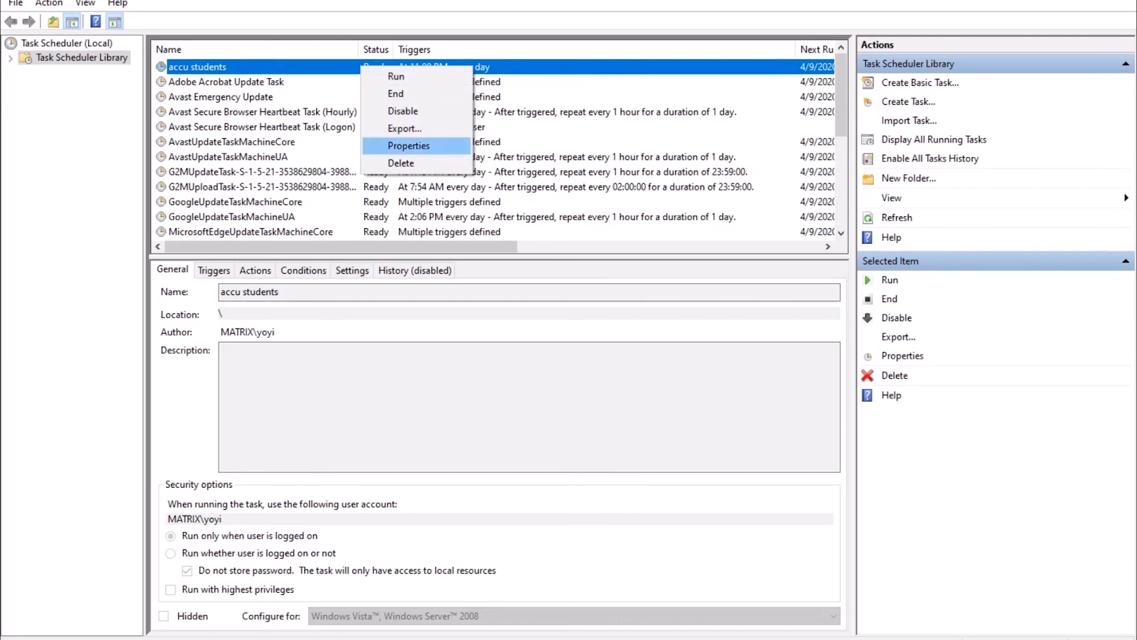
{"action": "left_click", "coordinate": [409, 146]}
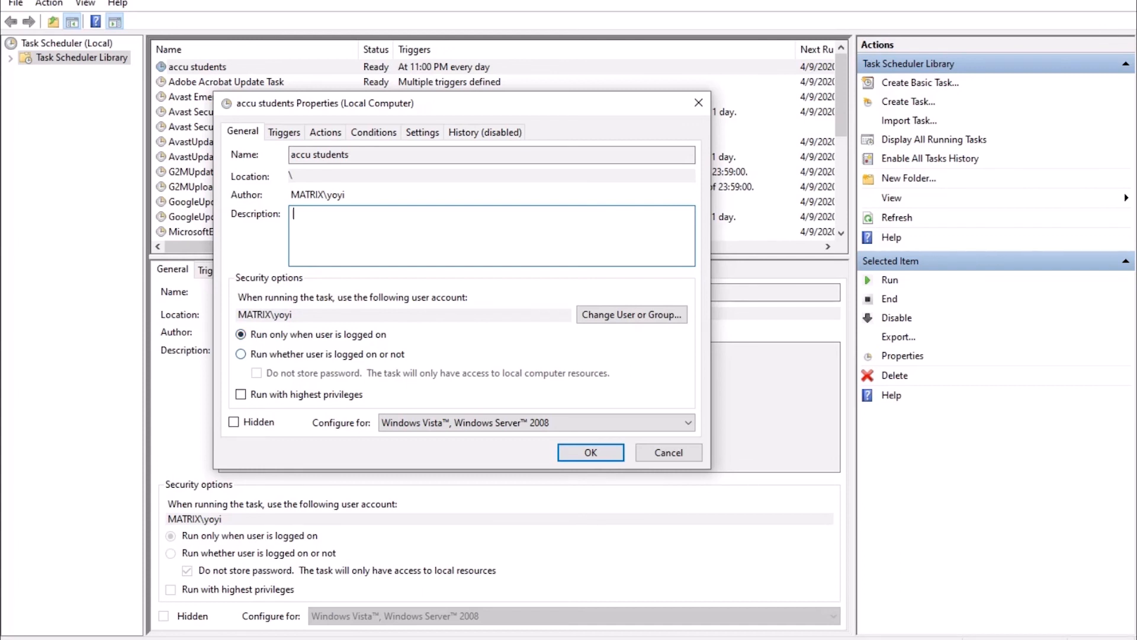
{"action": "left_click", "coordinate": [241, 354]}
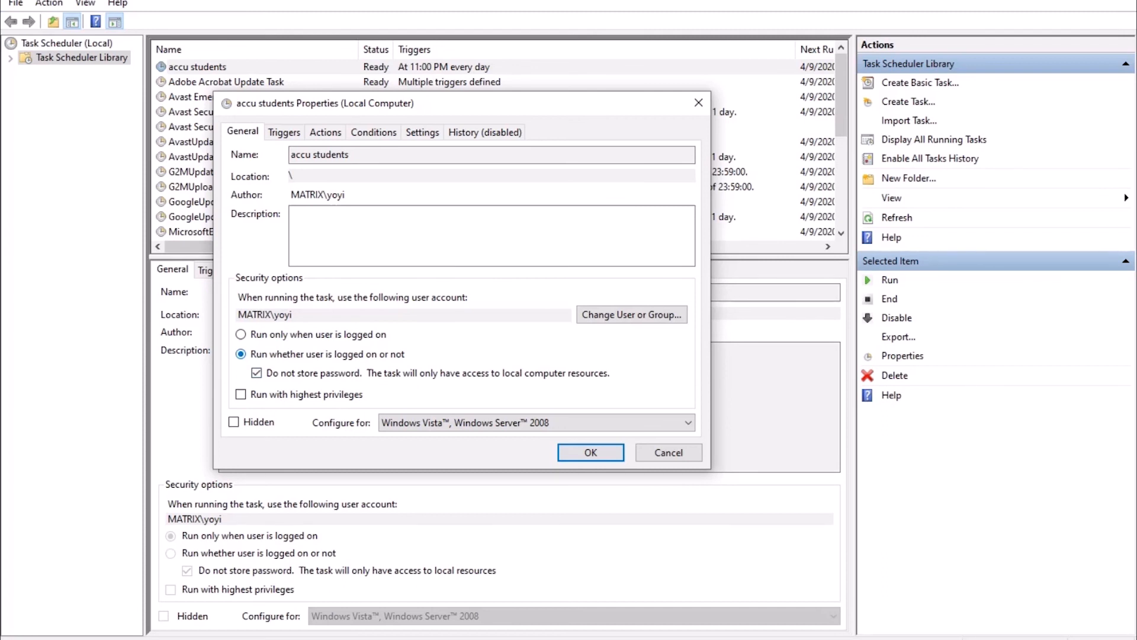
{"action": "key", "text": "Return"}
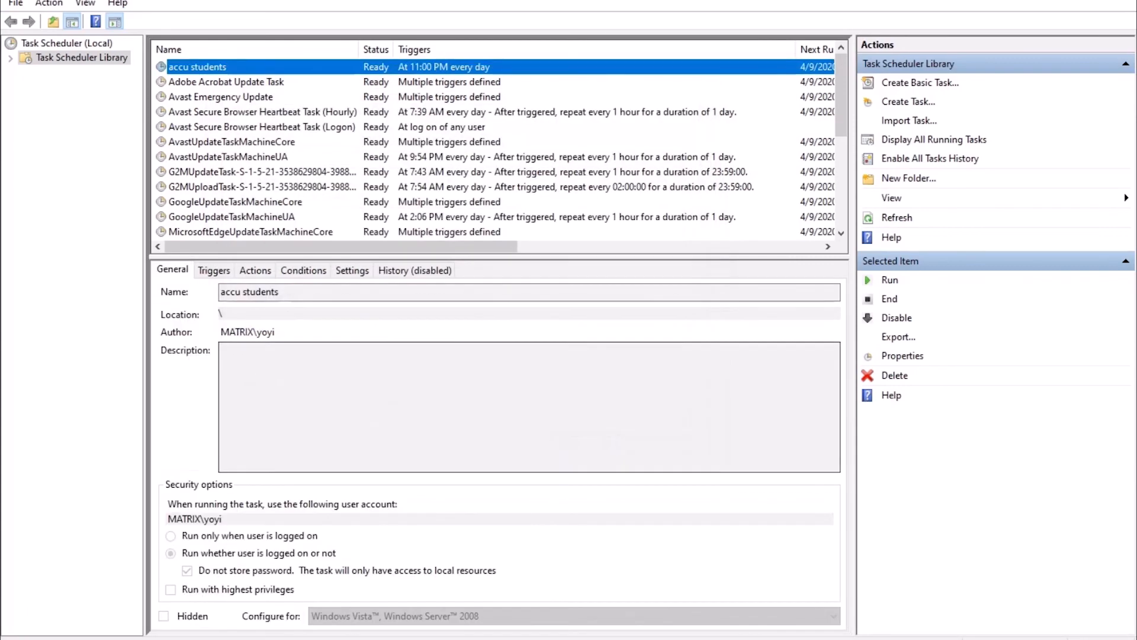